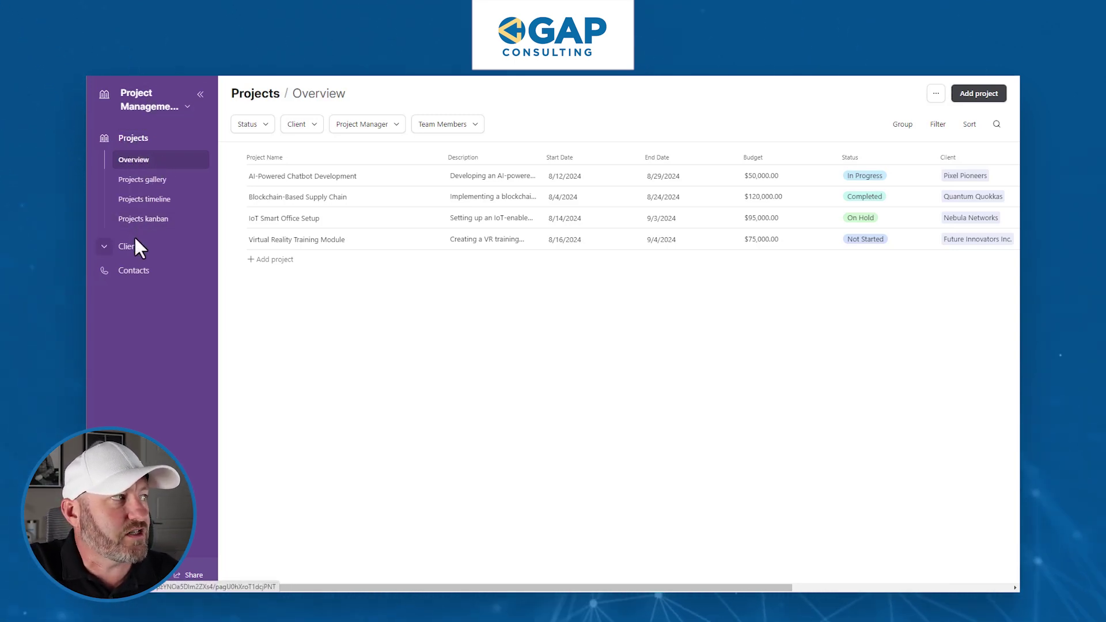
Switch to the data view, browse the Clients, Contacts and Projects tables, then return to Interfaces.
click(189, 108)
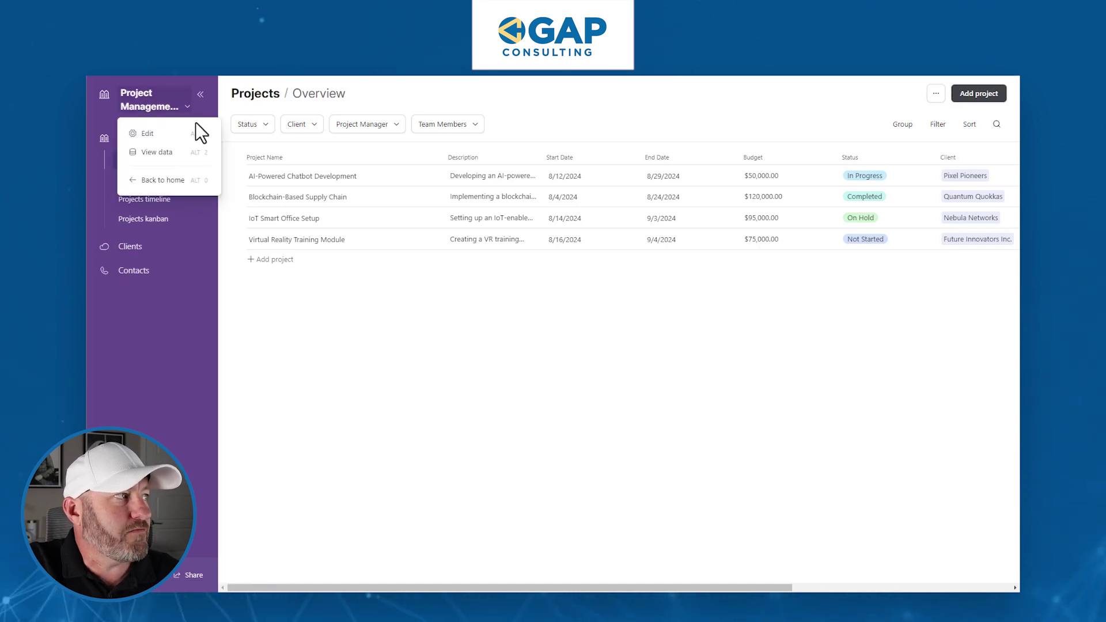
click(156, 152)
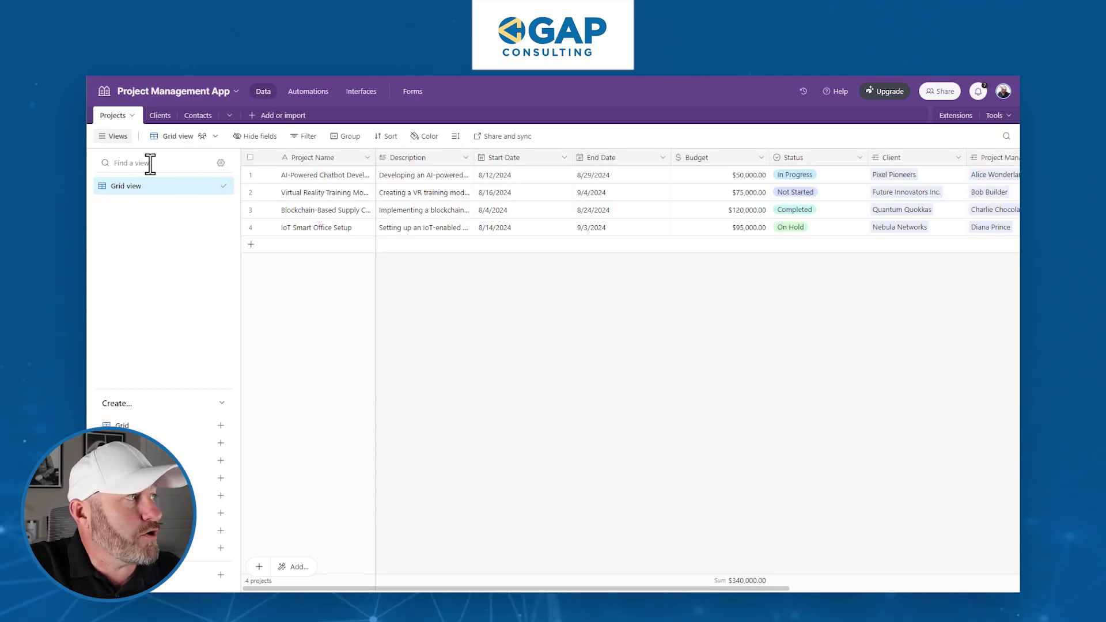
click(160, 116)
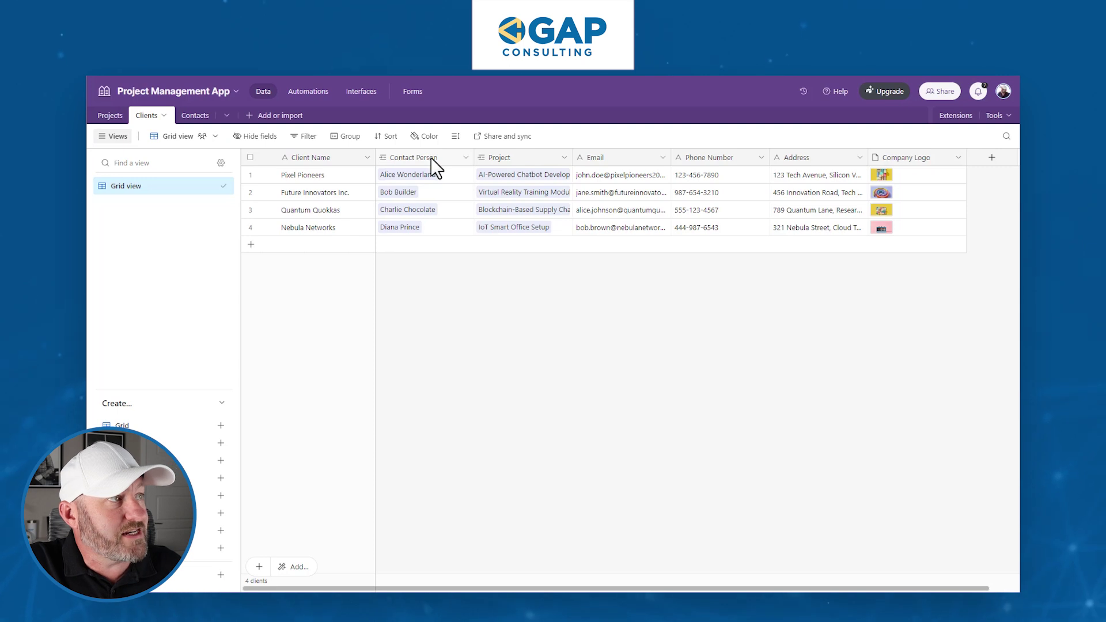
click(195, 116)
click(112, 116)
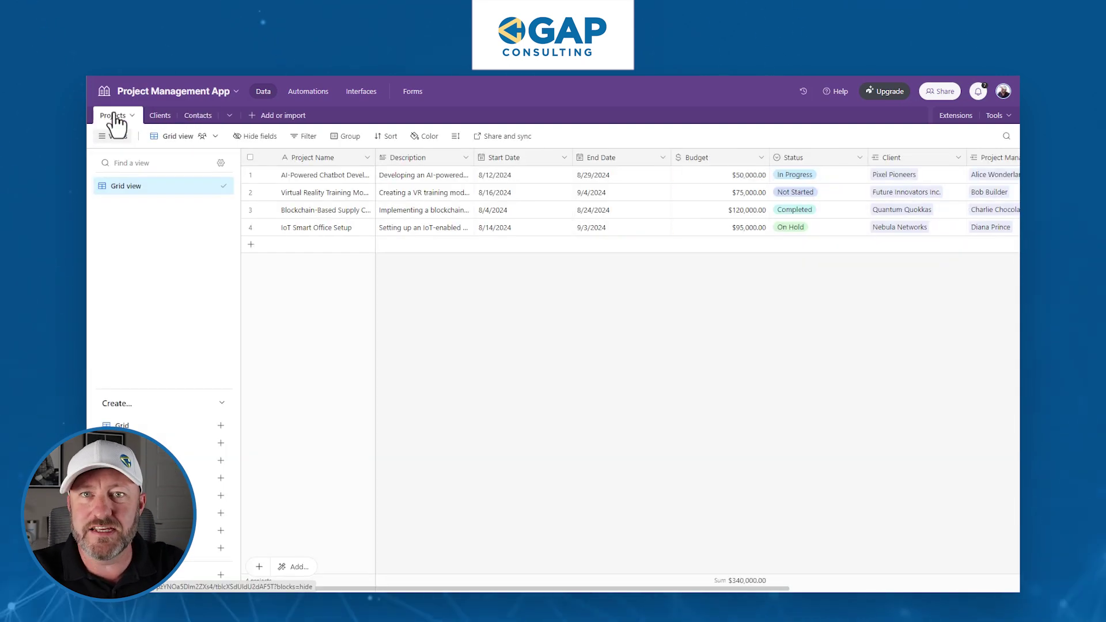
click(362, 91)
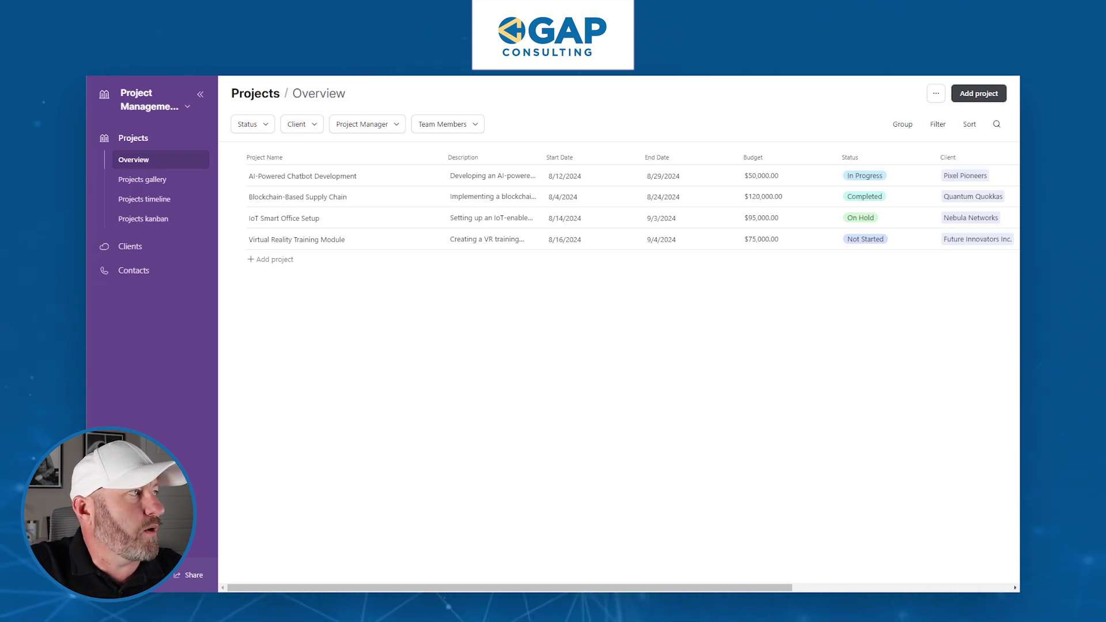
From the data view, create a blank table from scratch named 'Guiddes'.
click(144, 107)
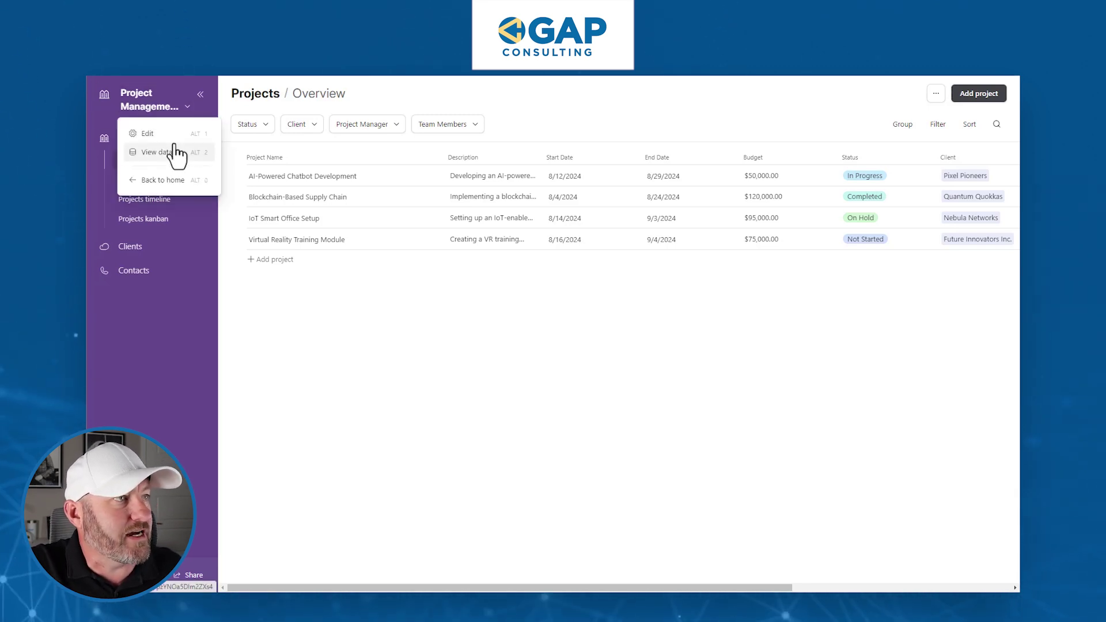
click(155, 152)
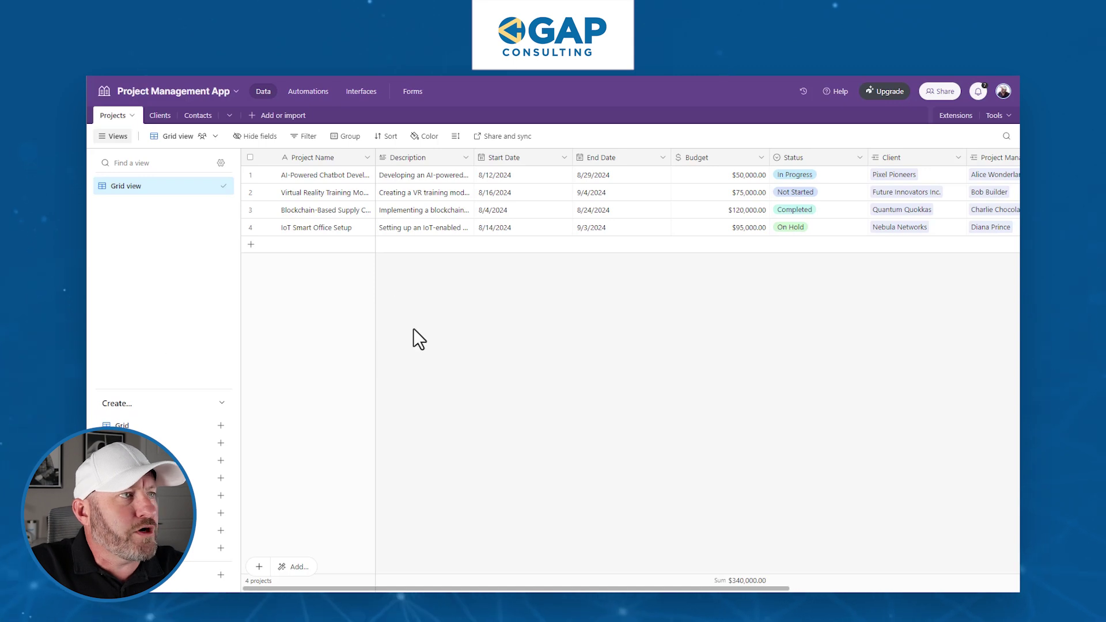
click(254, 117)
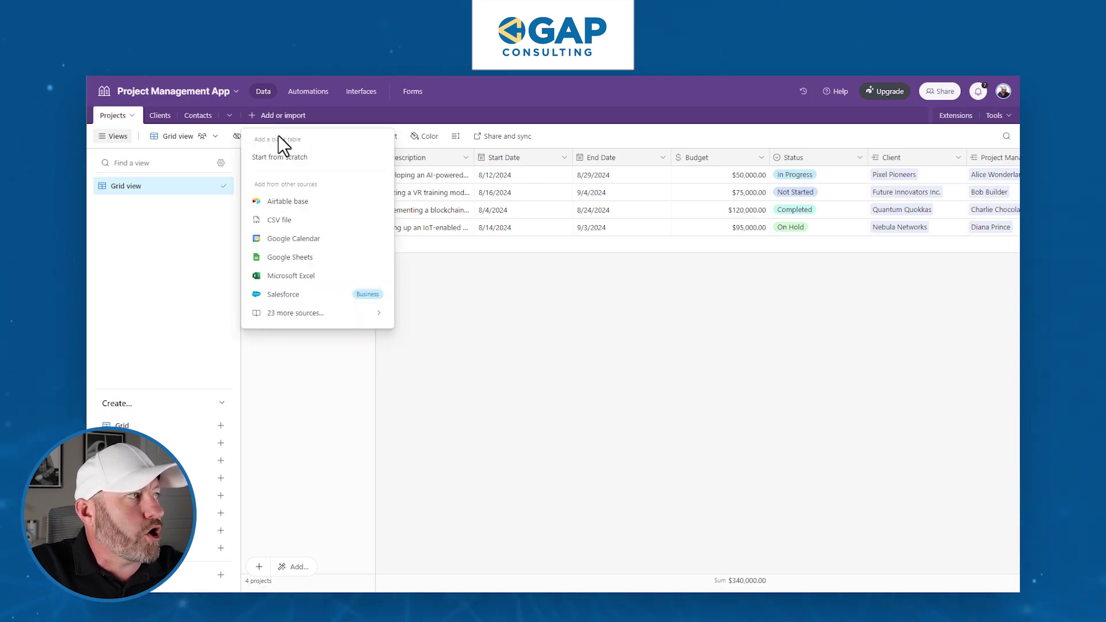
click(284, 160)
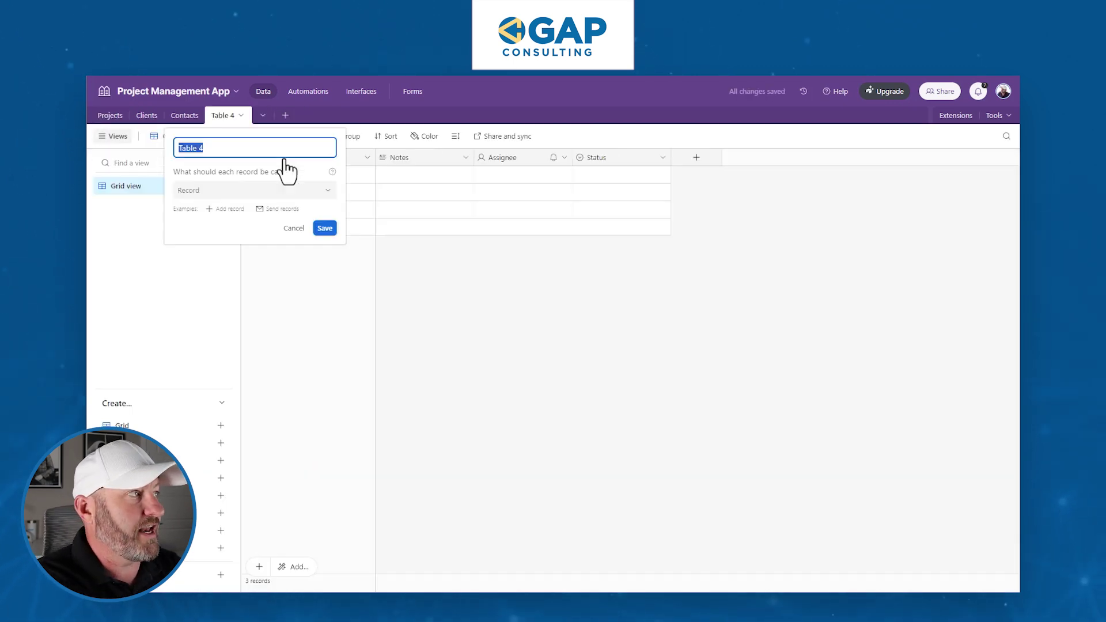
text(Guiddes)
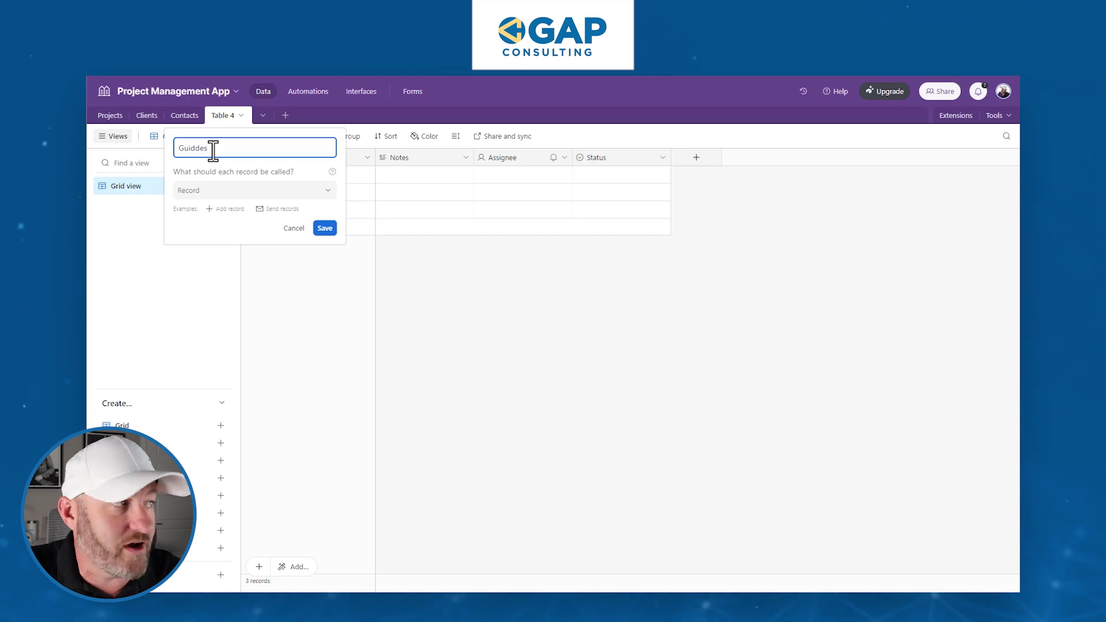
click(324, 229)
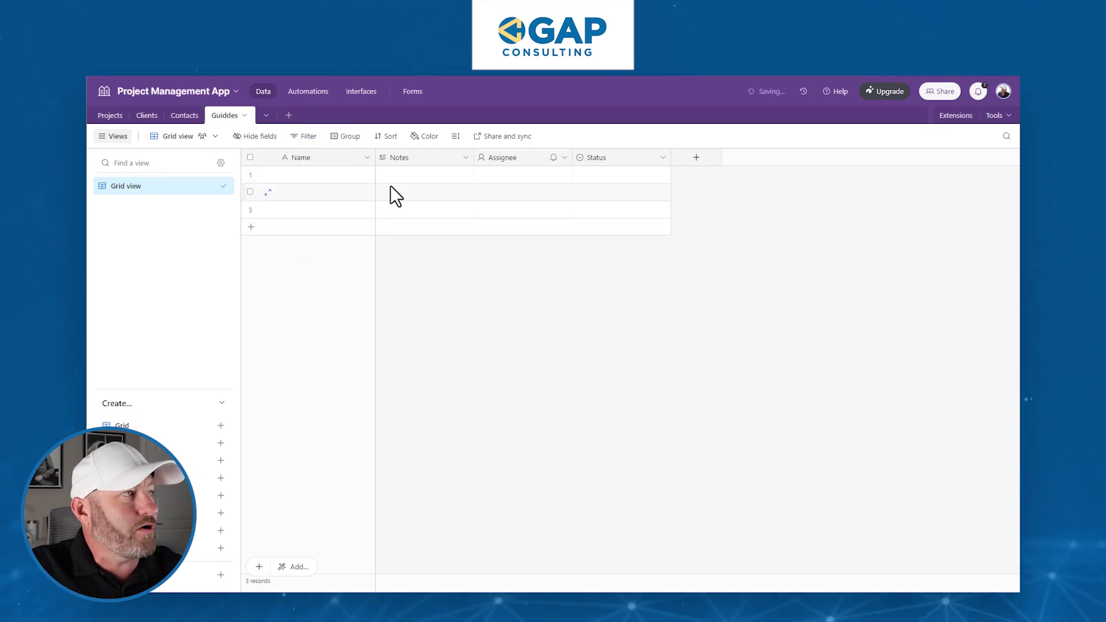
Delete the Notes, Assignee and Status fields from the Guiddes table.
right_click(426, 157)
click(429, 471)
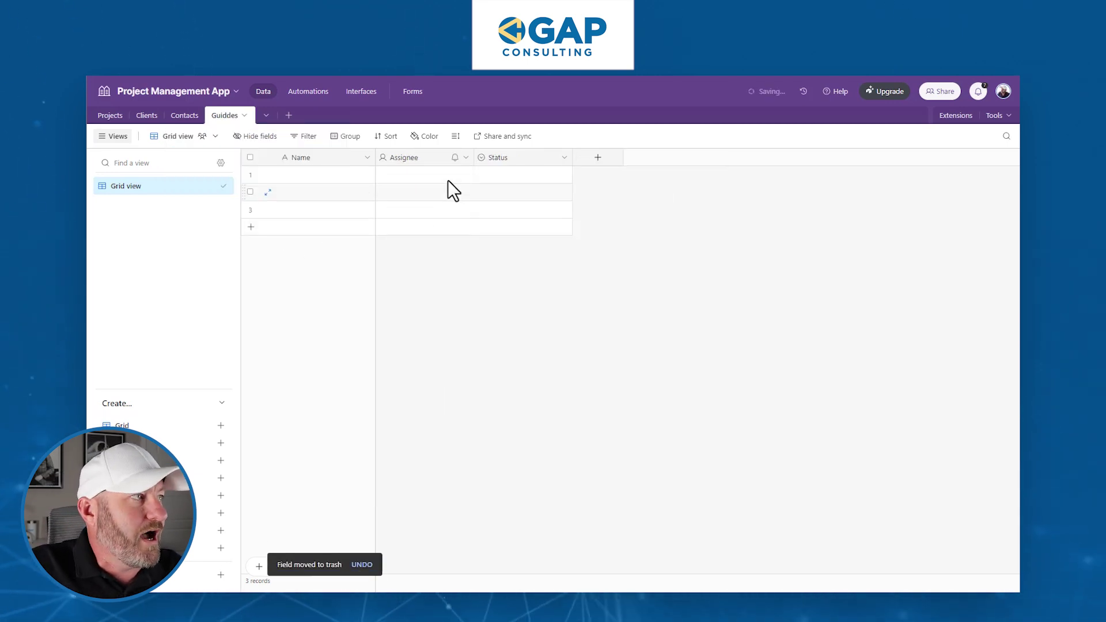
right_click(444, 155)
click(444, 474)
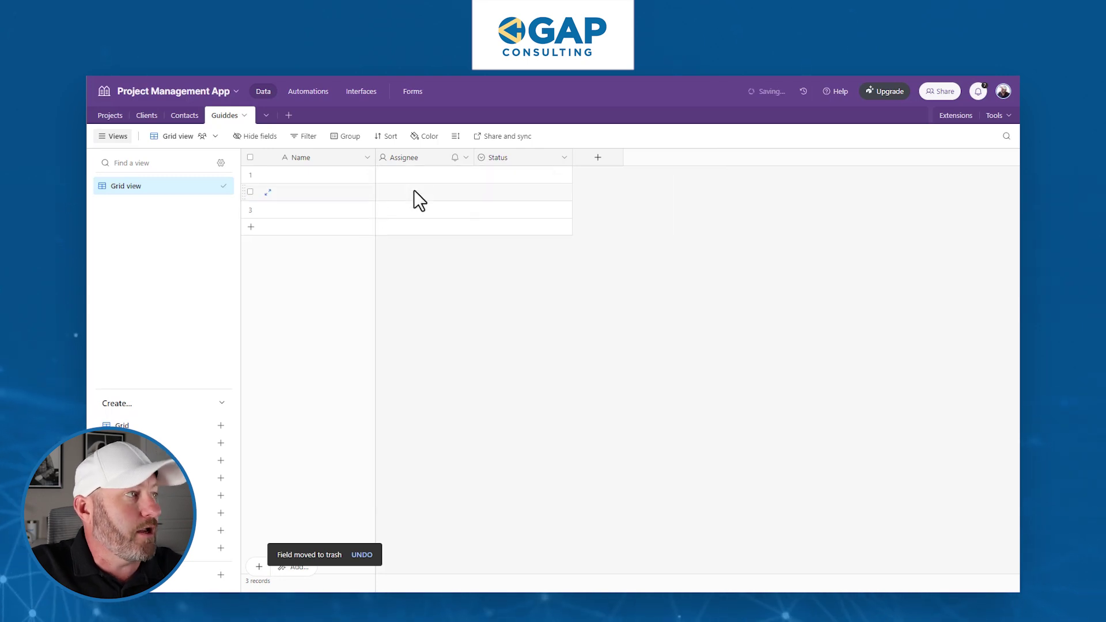
right_click(415, 160)
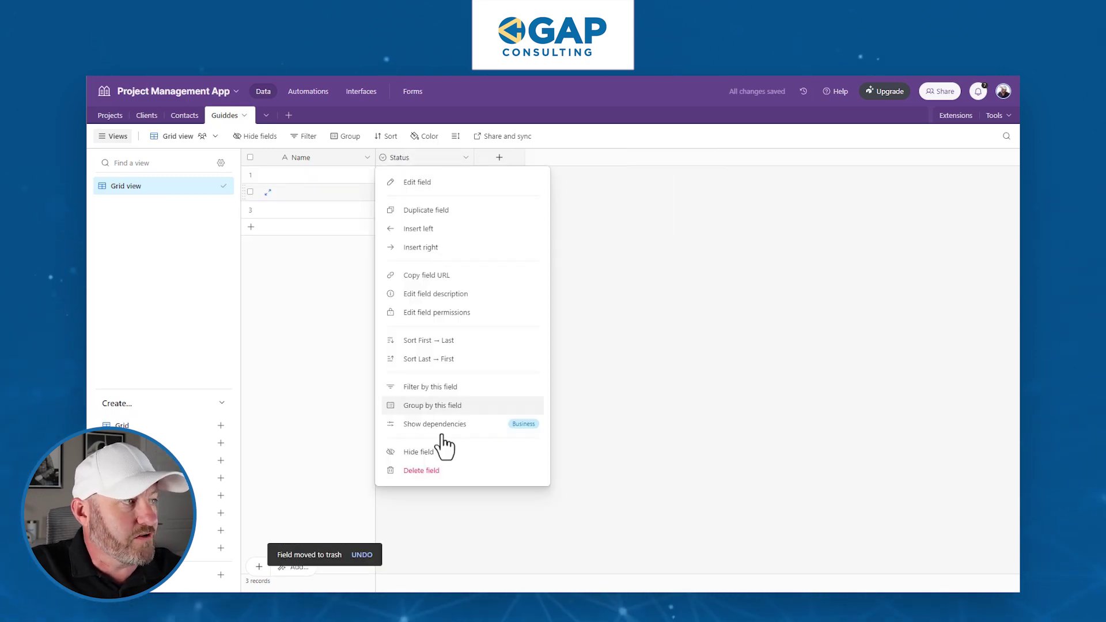
click(436, 474)
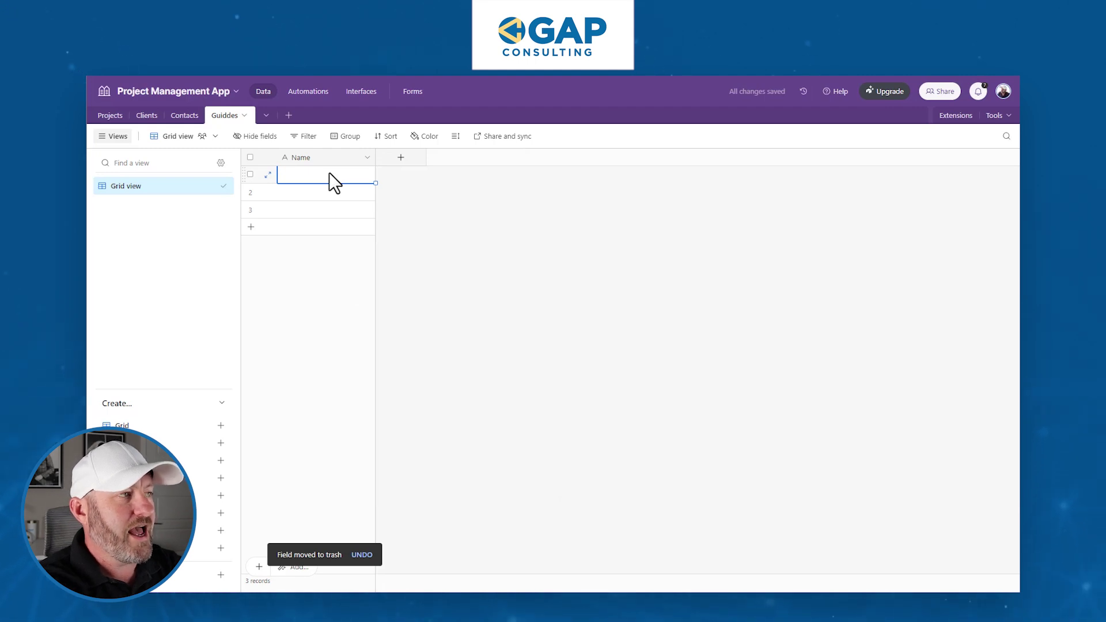
Name the records 'Adding a new client' and 'Adding a new Contact' and delete the empty third row.
text(Adding )
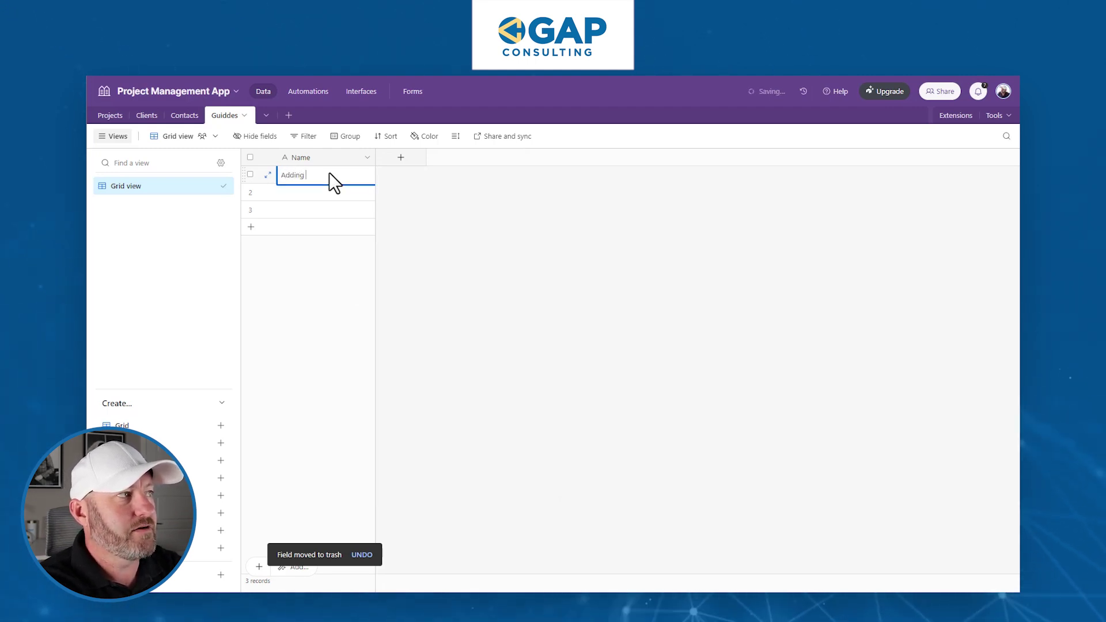
text(a new client)
key(Return)
text(Adding a new Co)
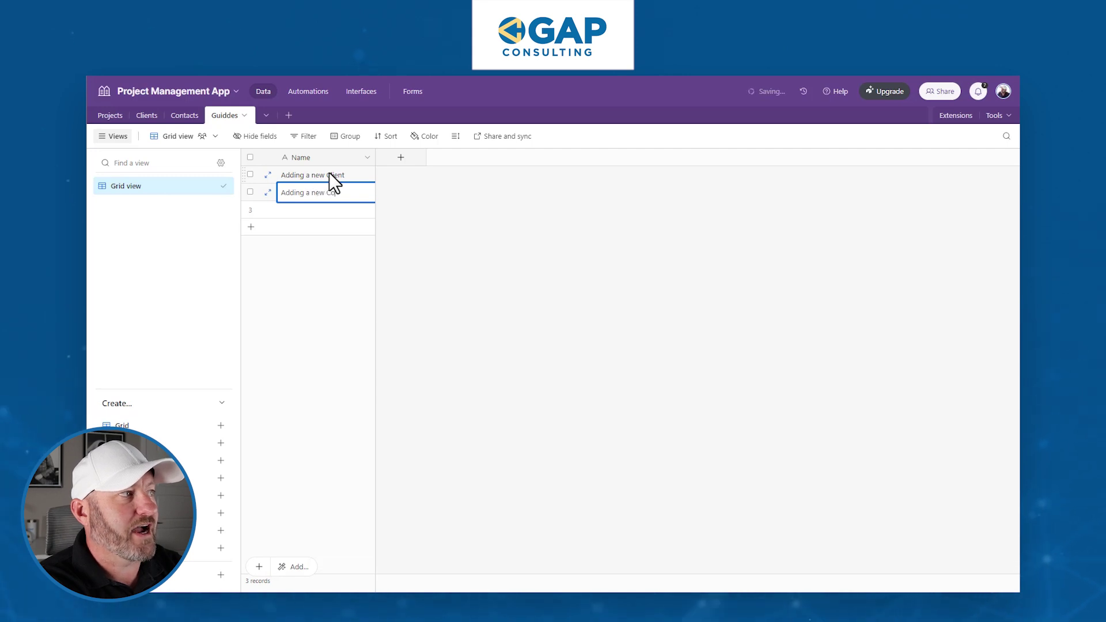
text(ntact)
key(Return)
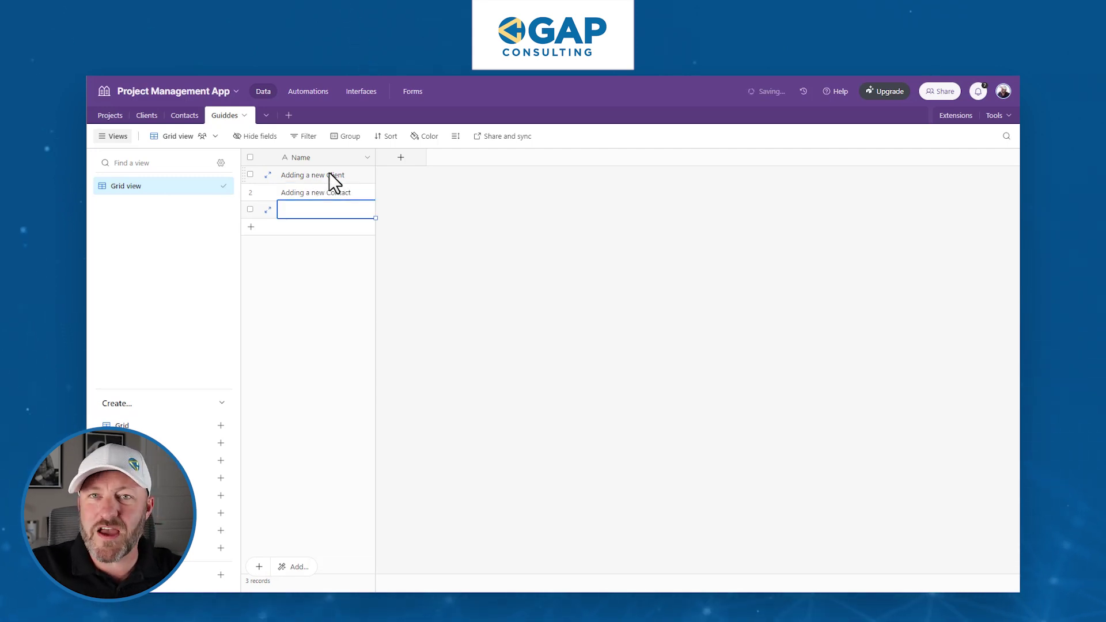
right_click(332, 212)
click(396, 424)
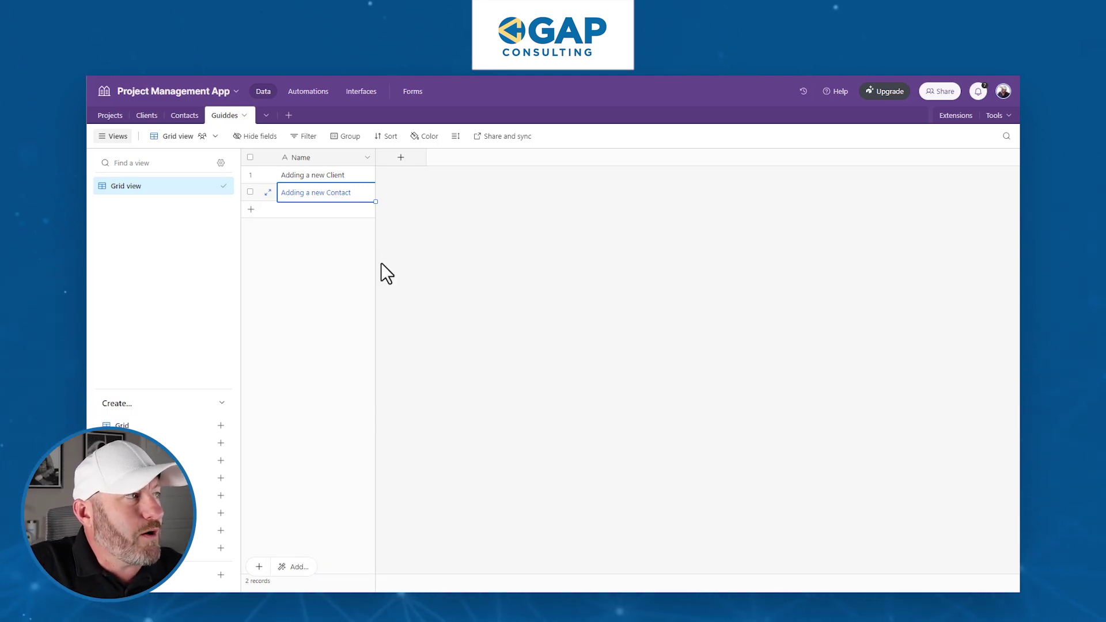
click(401, 157)
Create a field named URL with the URL type in Guiddes, then head back to Interfaces.
text(URL)
key(Tab)
text(link)
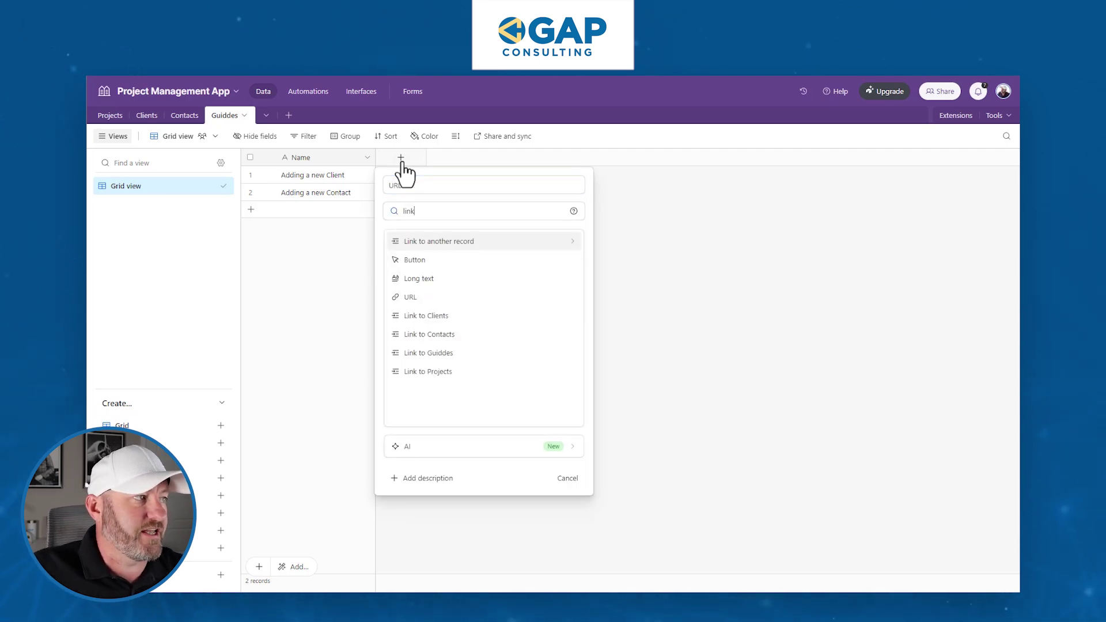
click(410, 297)
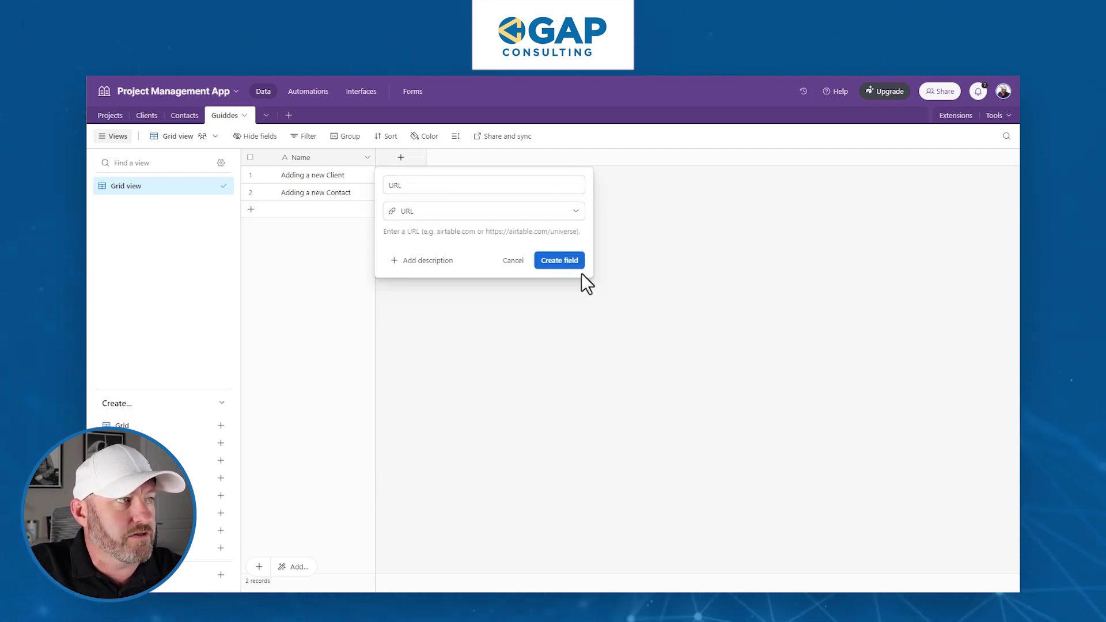
click(567, 261)
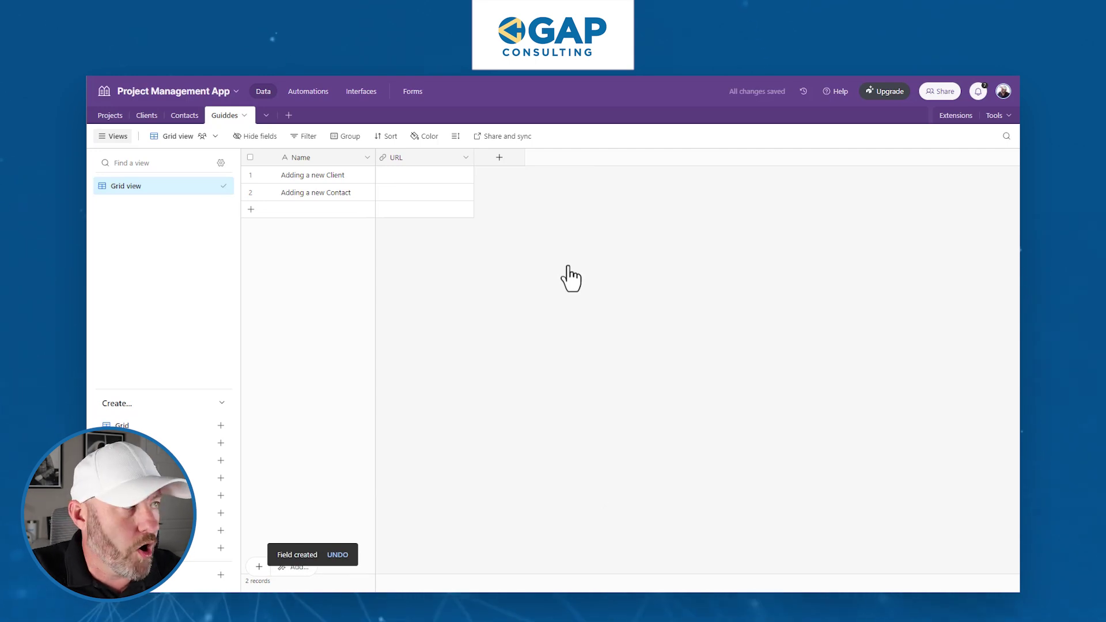
click(369, 91)
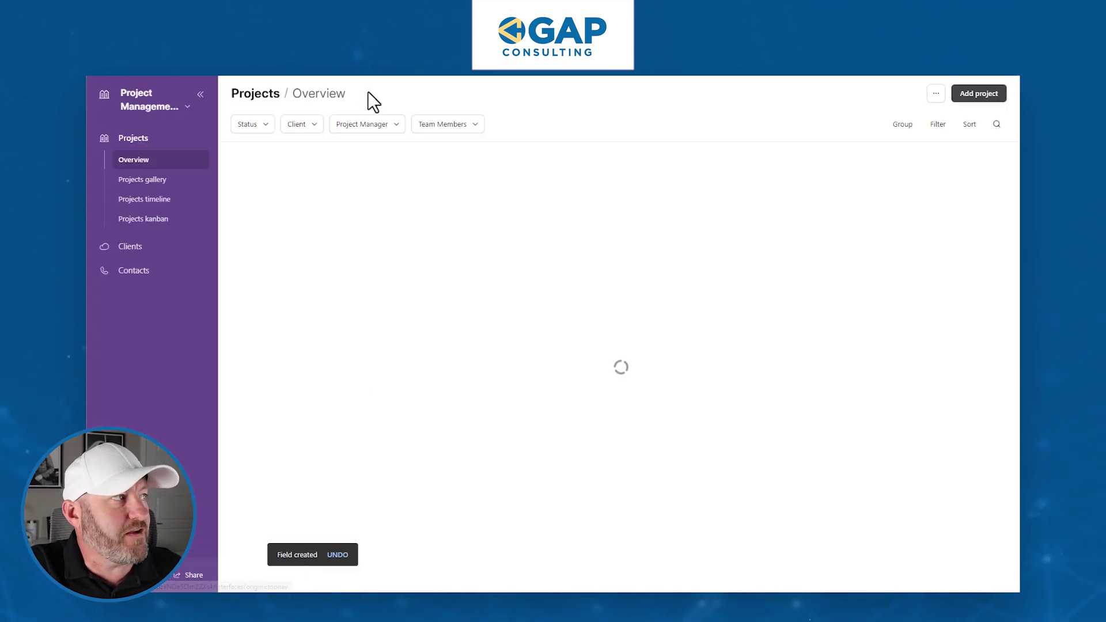
In edit mode, add a new interface named 'Onboarding' and continue to its layouts.
click(138, 99)
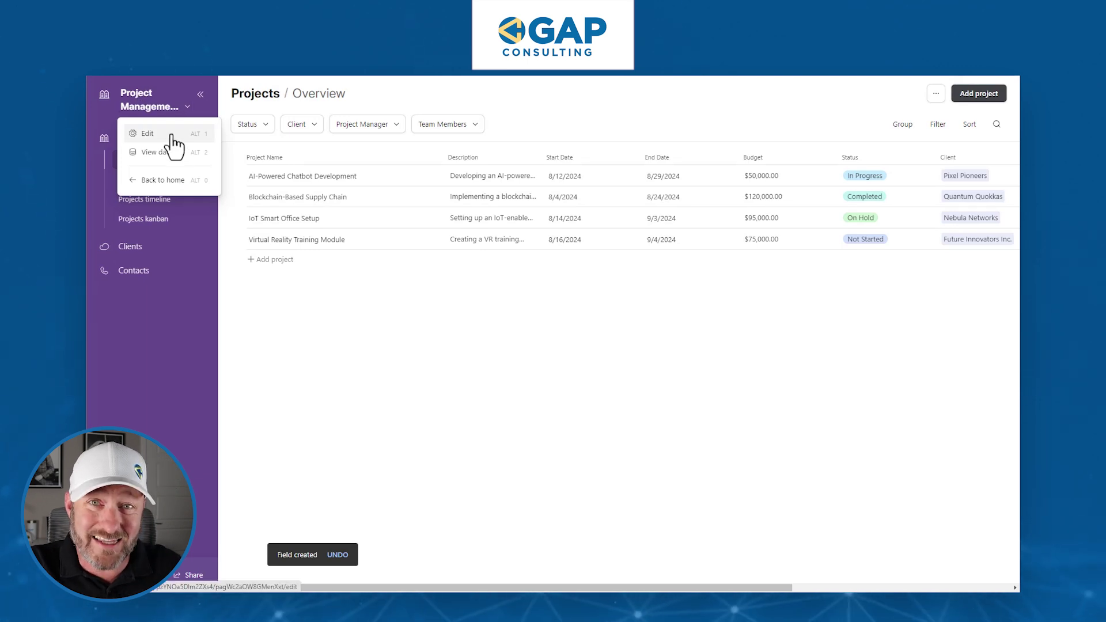
click(141, 133)
click(225, 175)
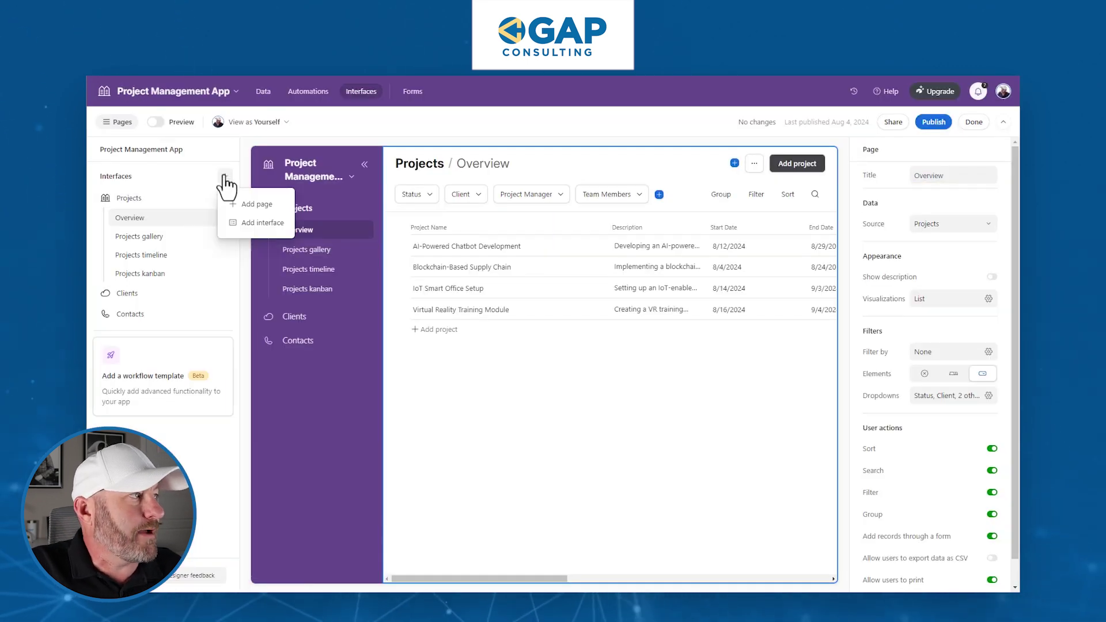
click(264, 223)
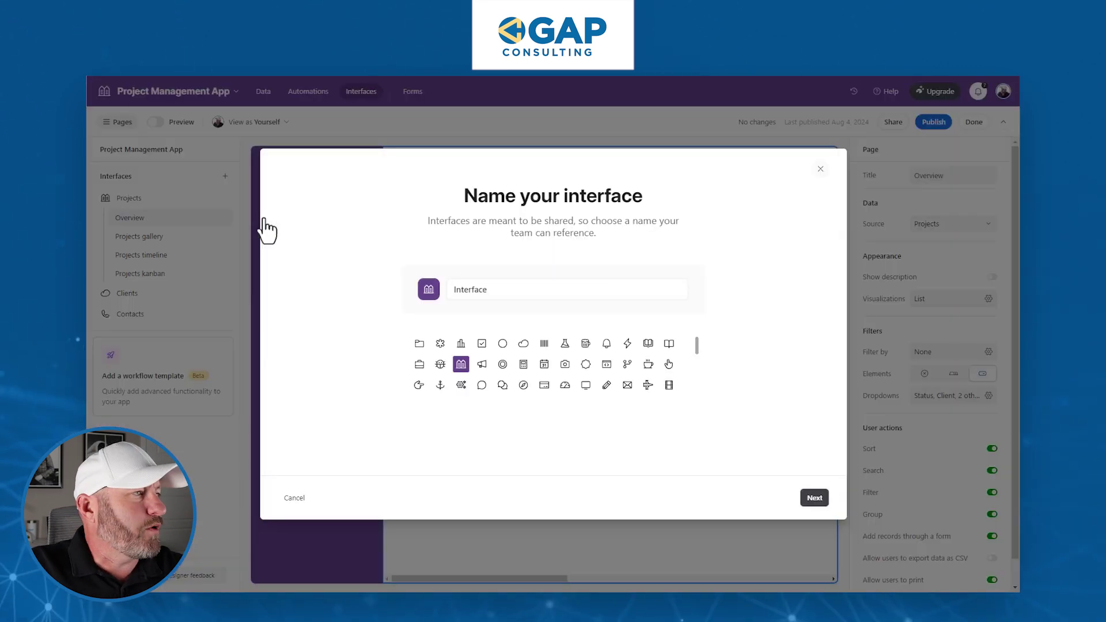
double_click(488, 289)
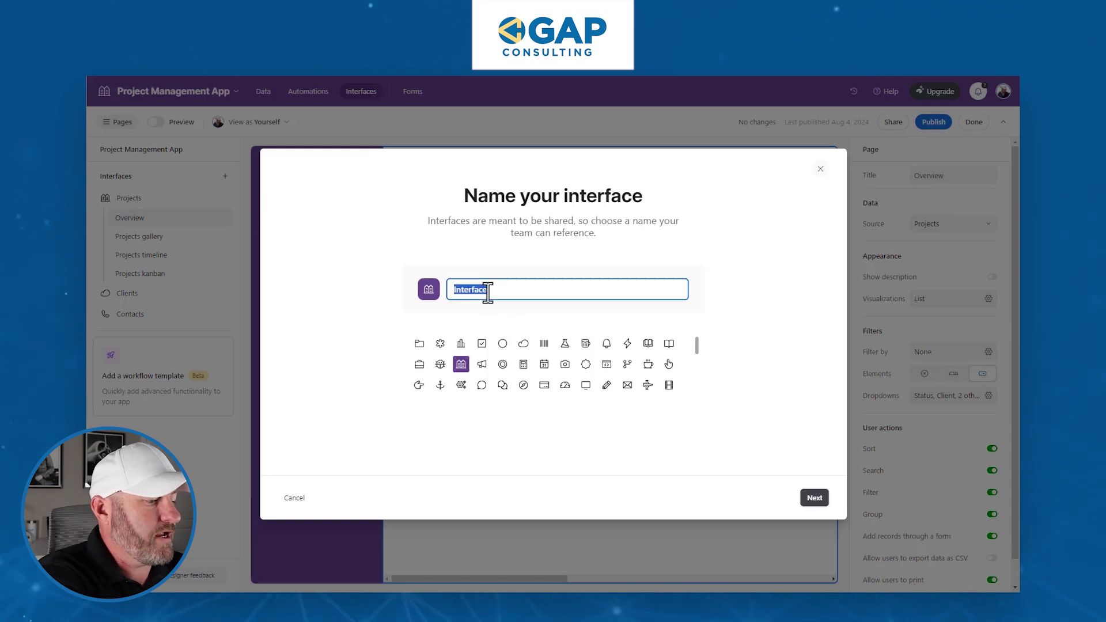
text(Onboar)
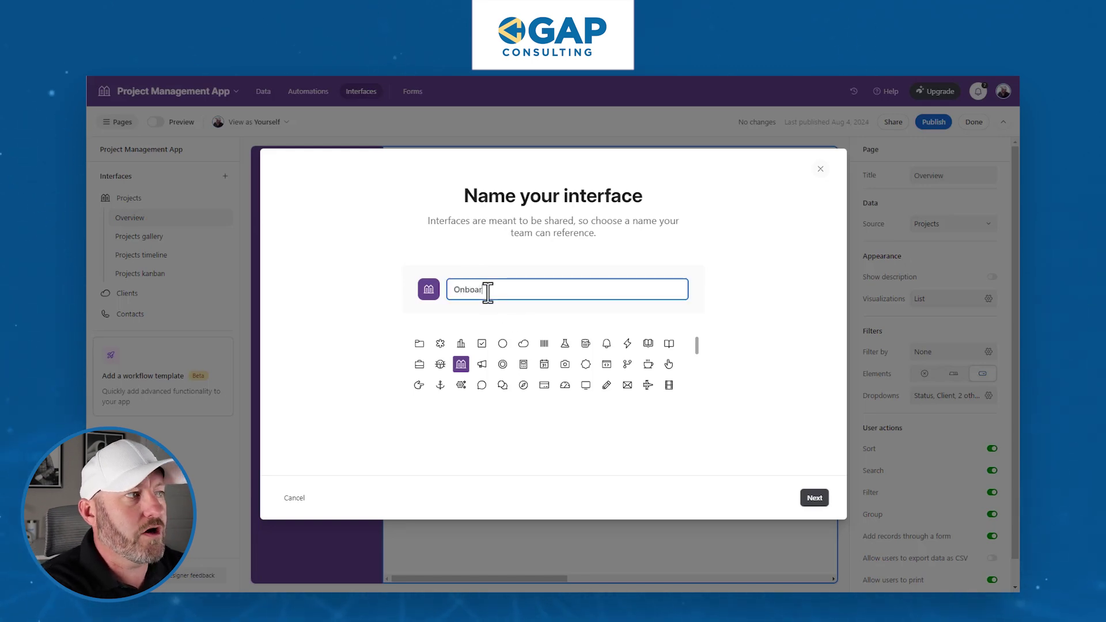
text(ding)
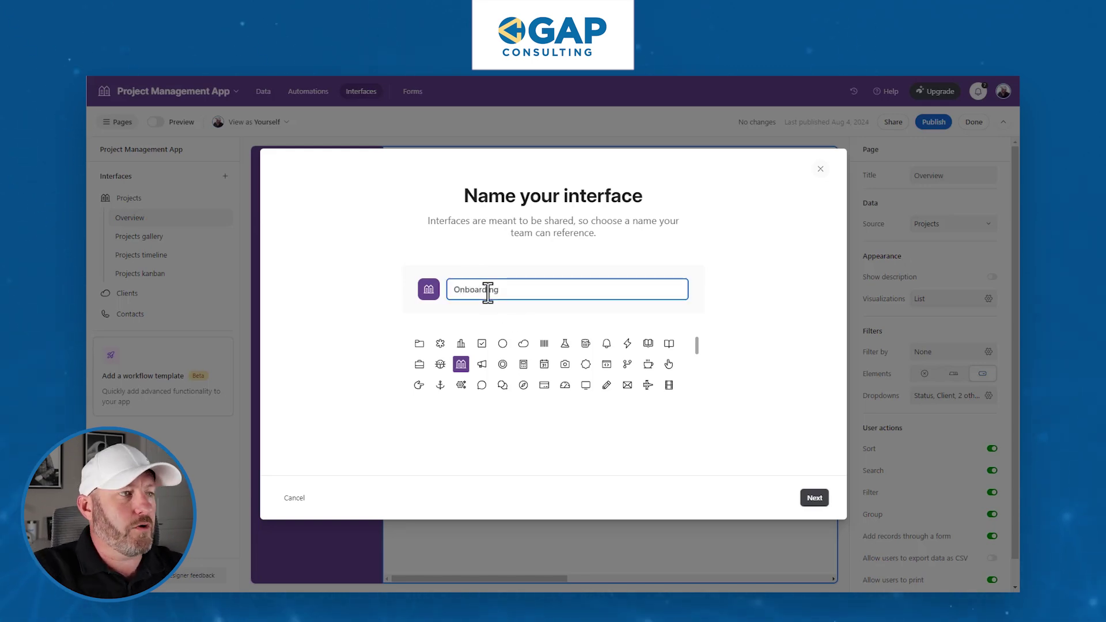
click(814, 499)
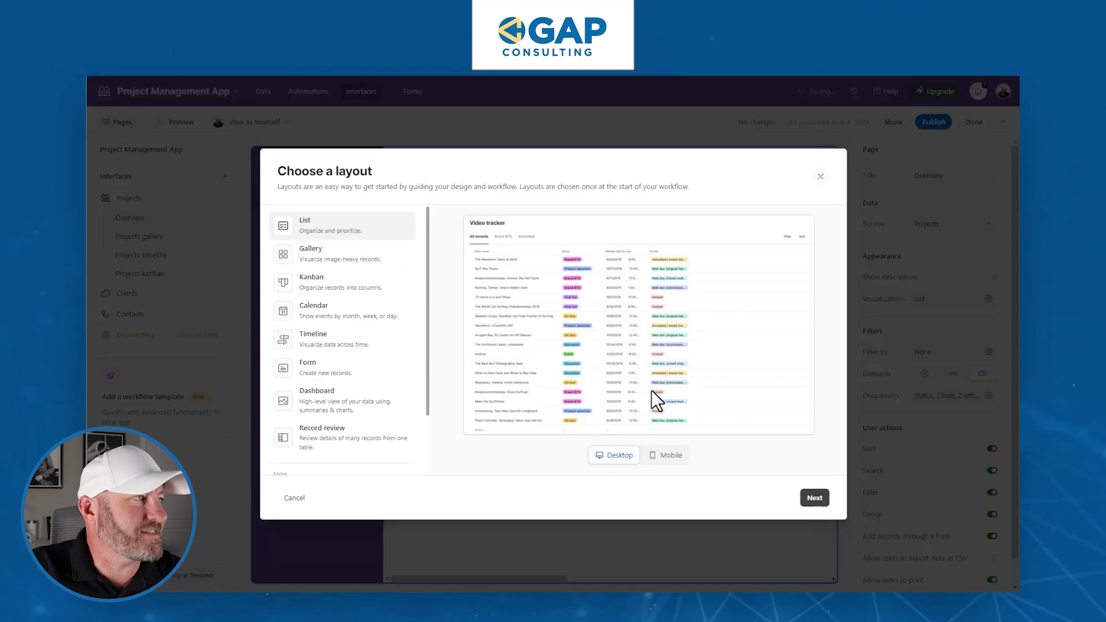
Choose the Record review layout and connect it to the Guiddes table.
scroll(368, 414, down, 3)
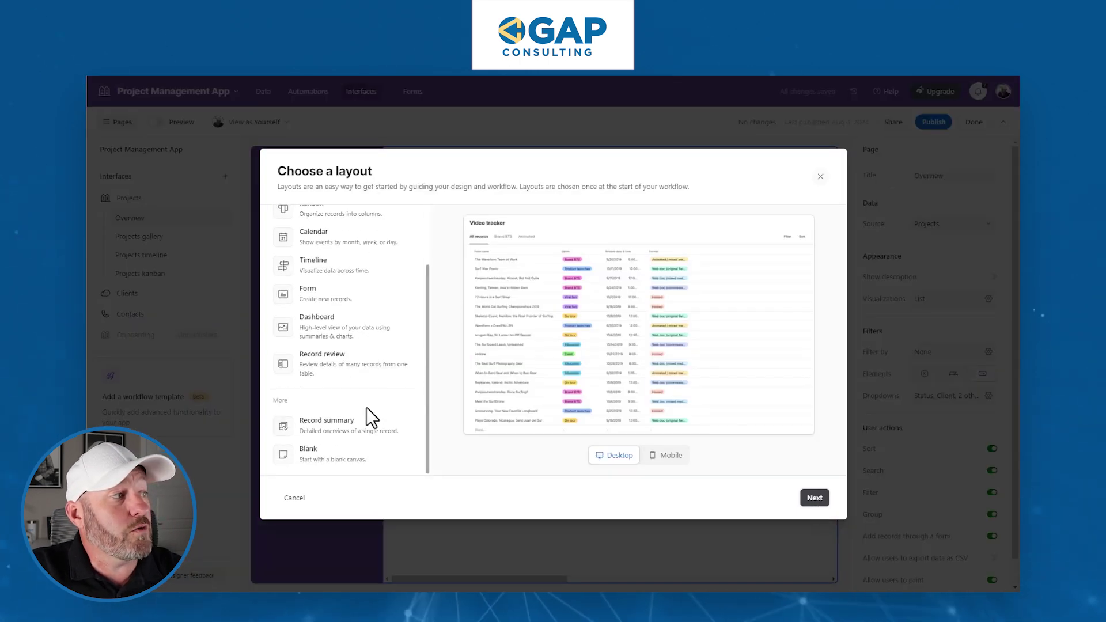
click(343, 367)
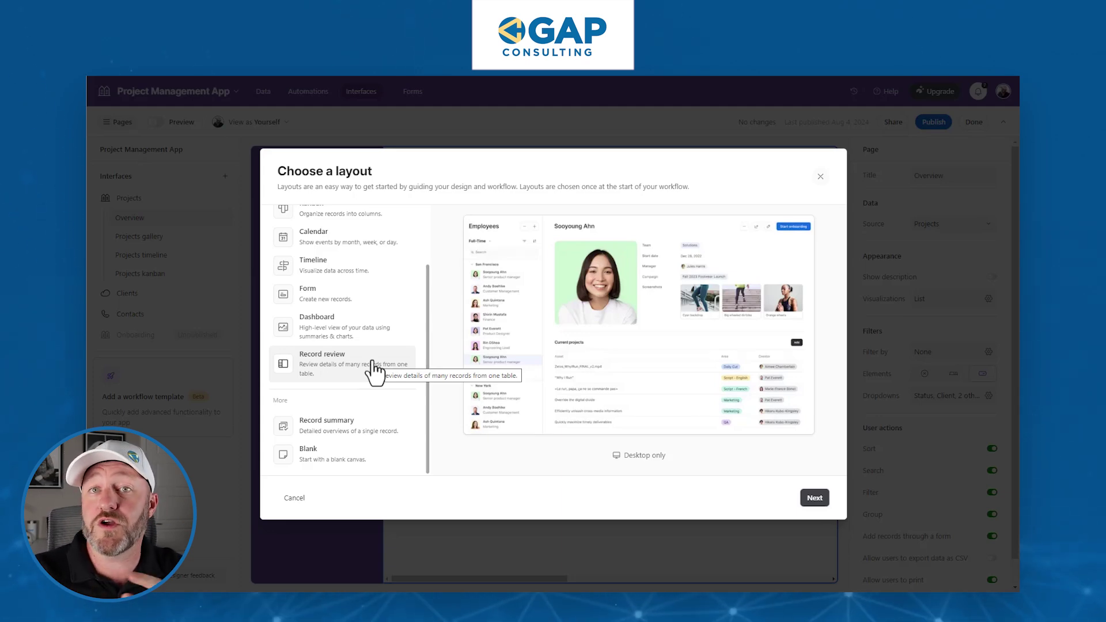
click(814, 499)
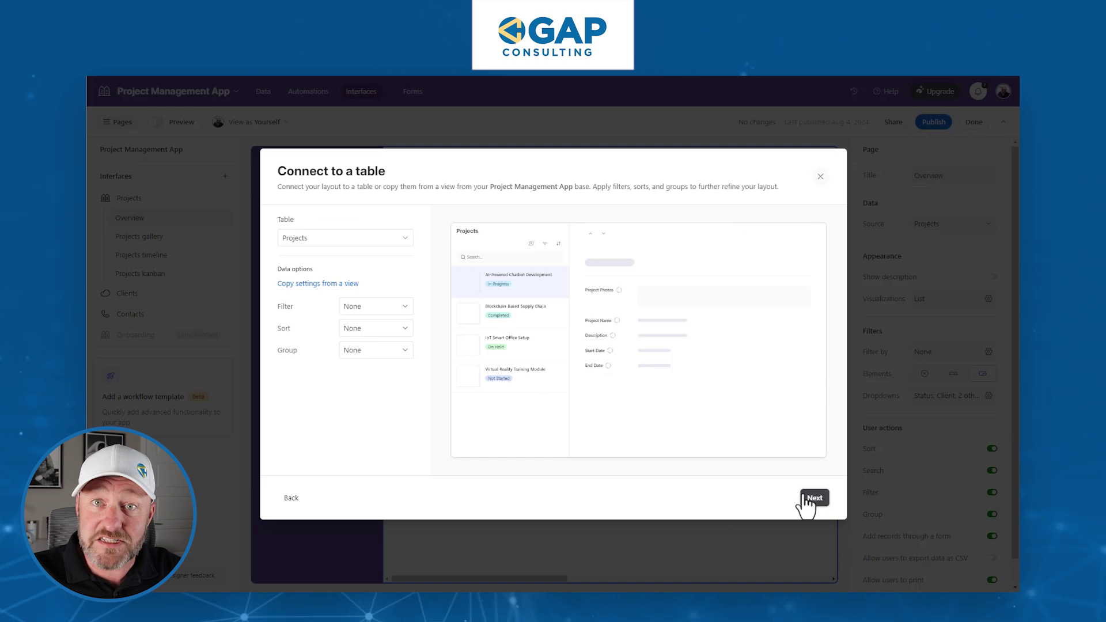
click(388, 235)
click(328, 346)
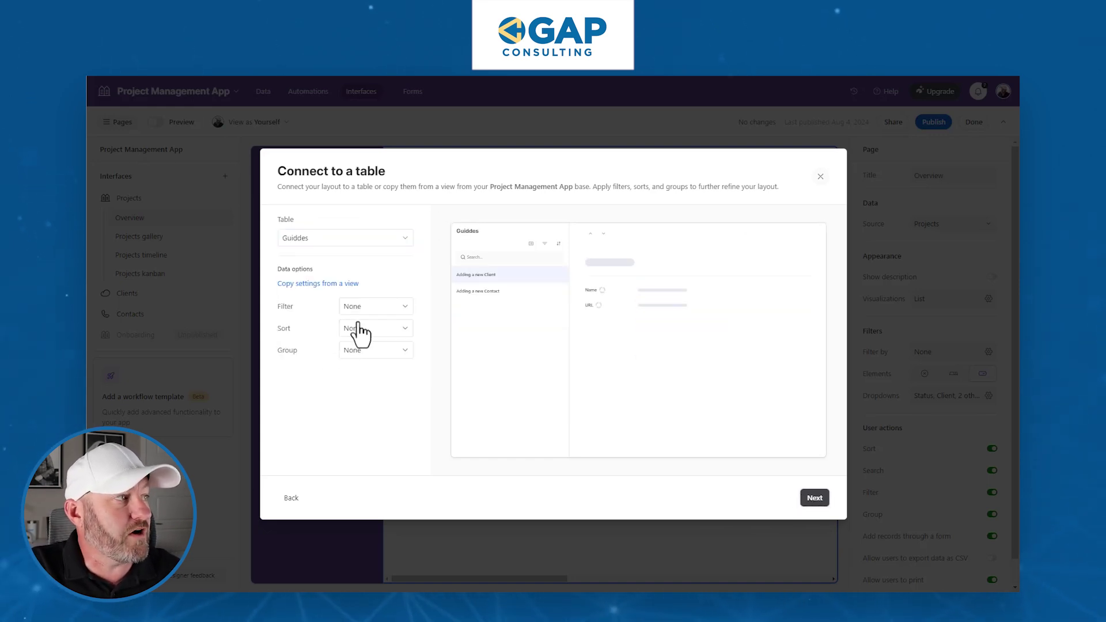
Sort the records by Name A→Z and finish creating the Guiddes page.
click(376, 330)
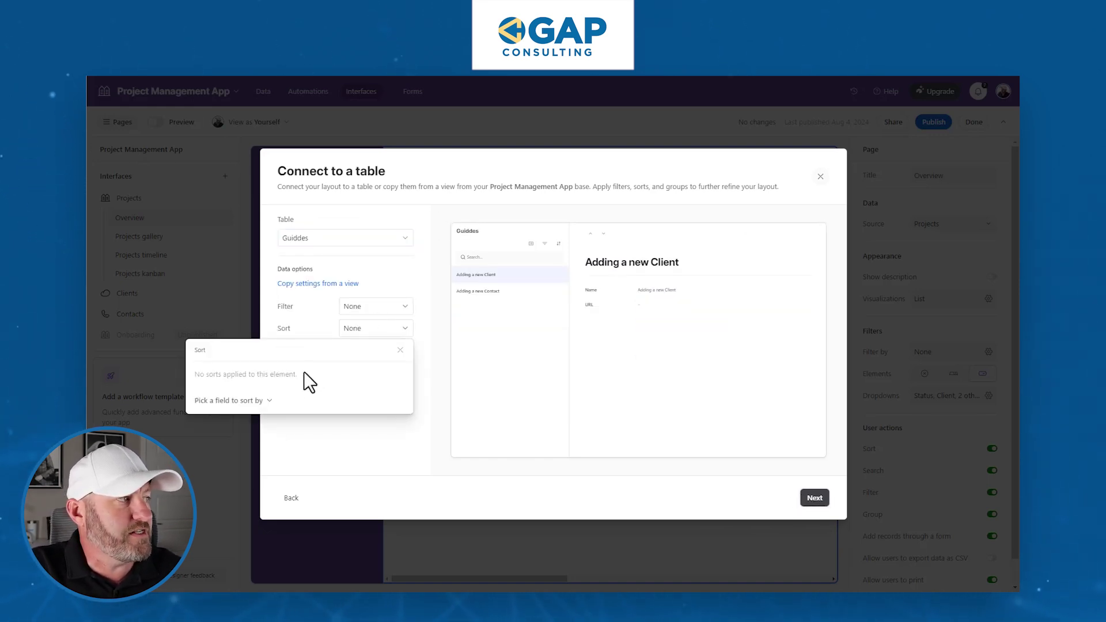
click(252, 405)
click(236, 436)
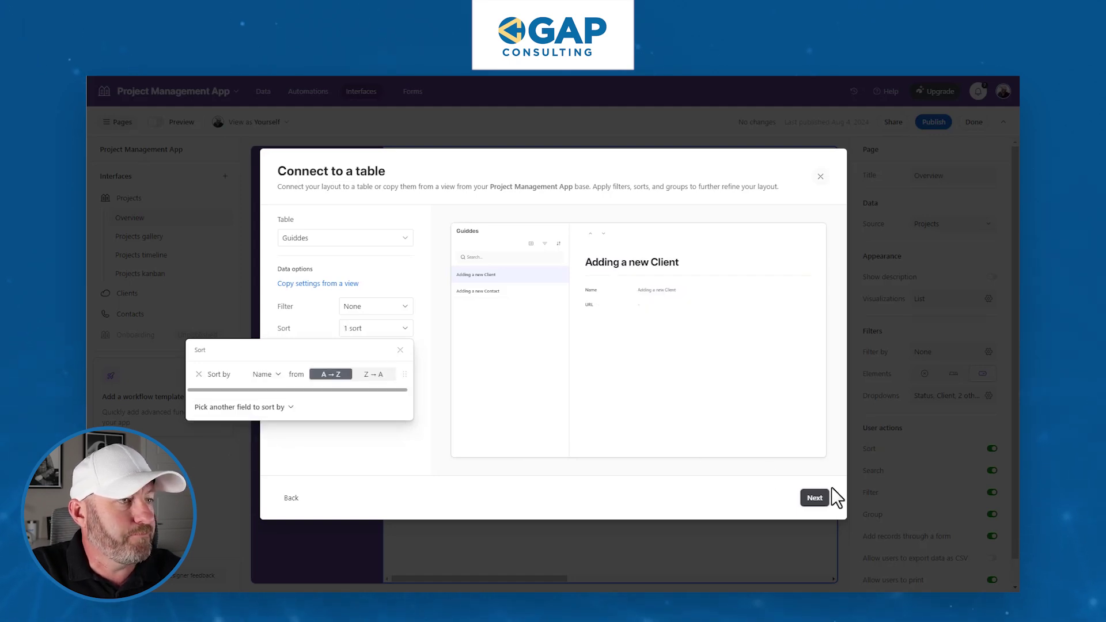
click(815, 499)
click(815, 499)
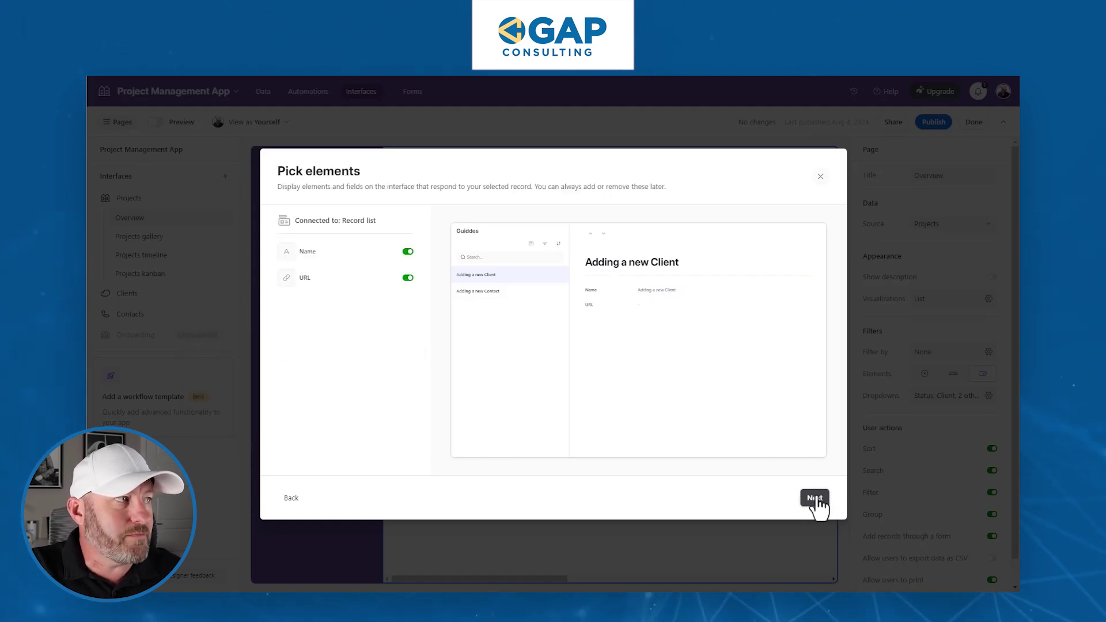
click(814, 499)
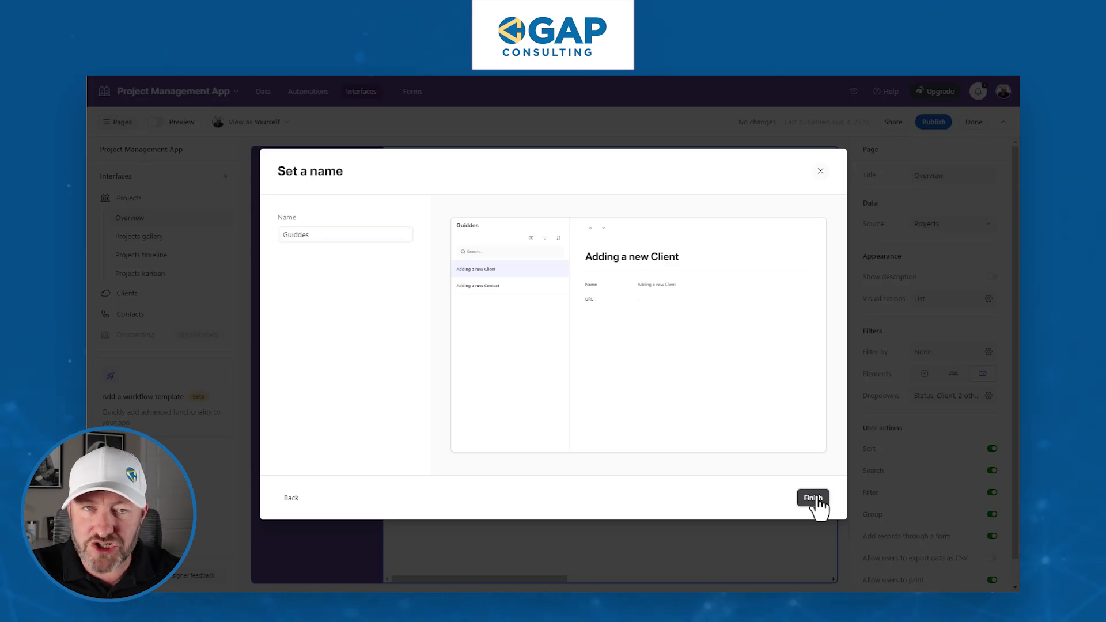
click(812, 498)
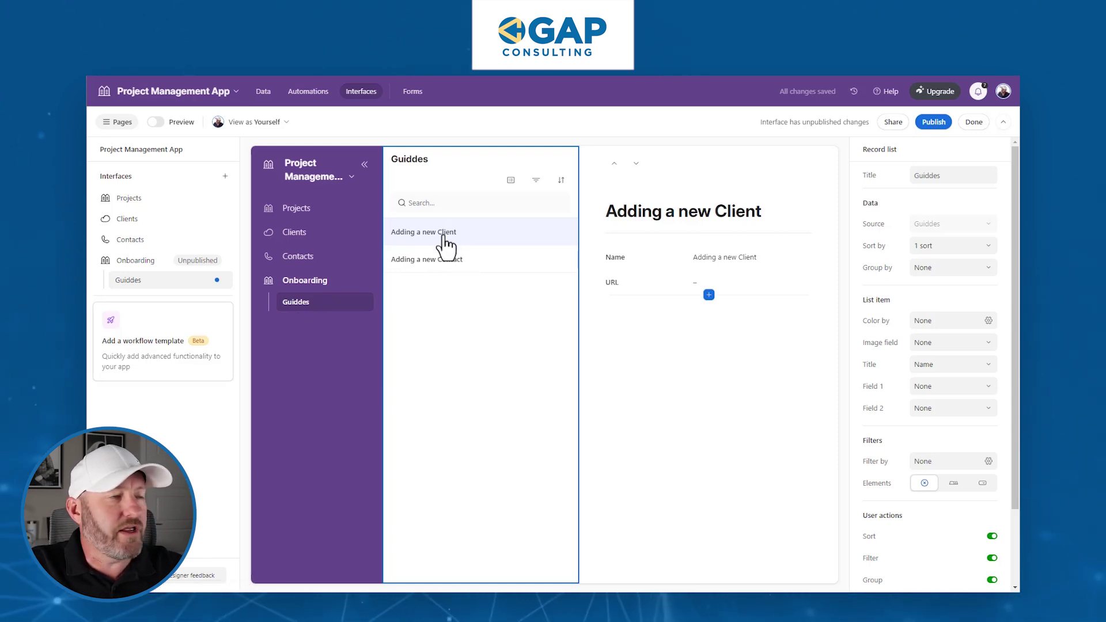
View the 'Adding a new Contact' record, publish without sharing, and open the Projects page.
click(455, 279)
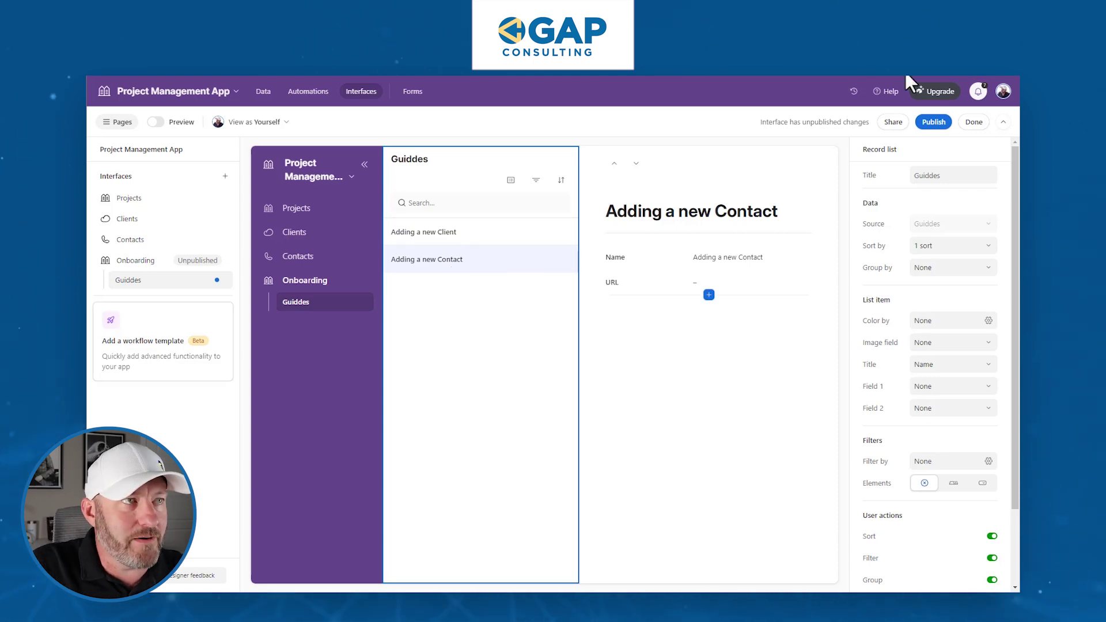
click(945, 123)
click(657, 457)
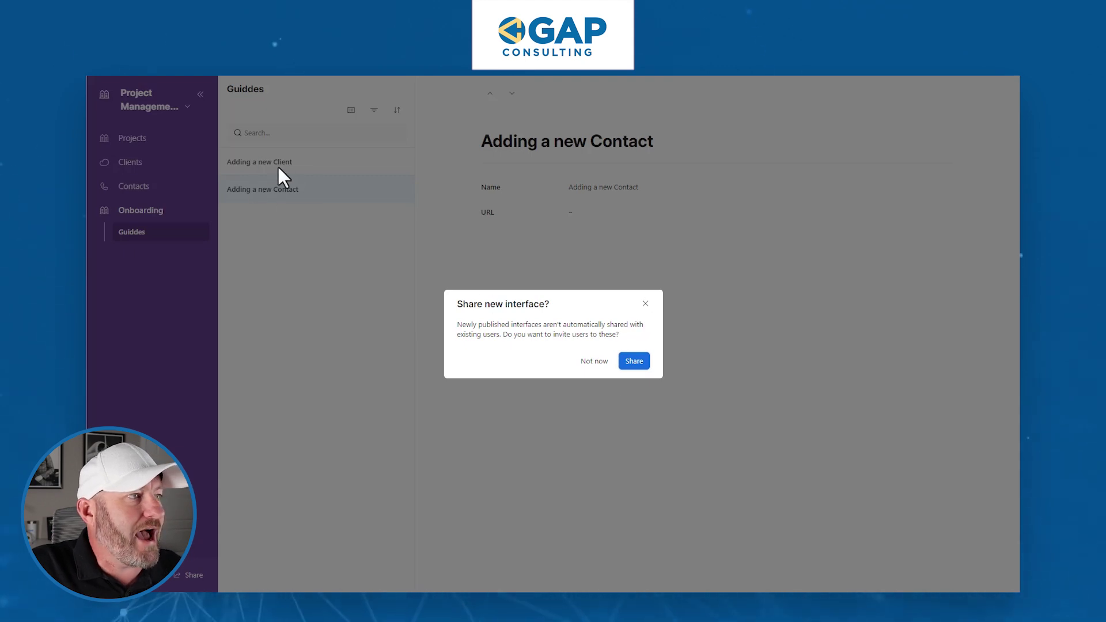
click(646, 304)
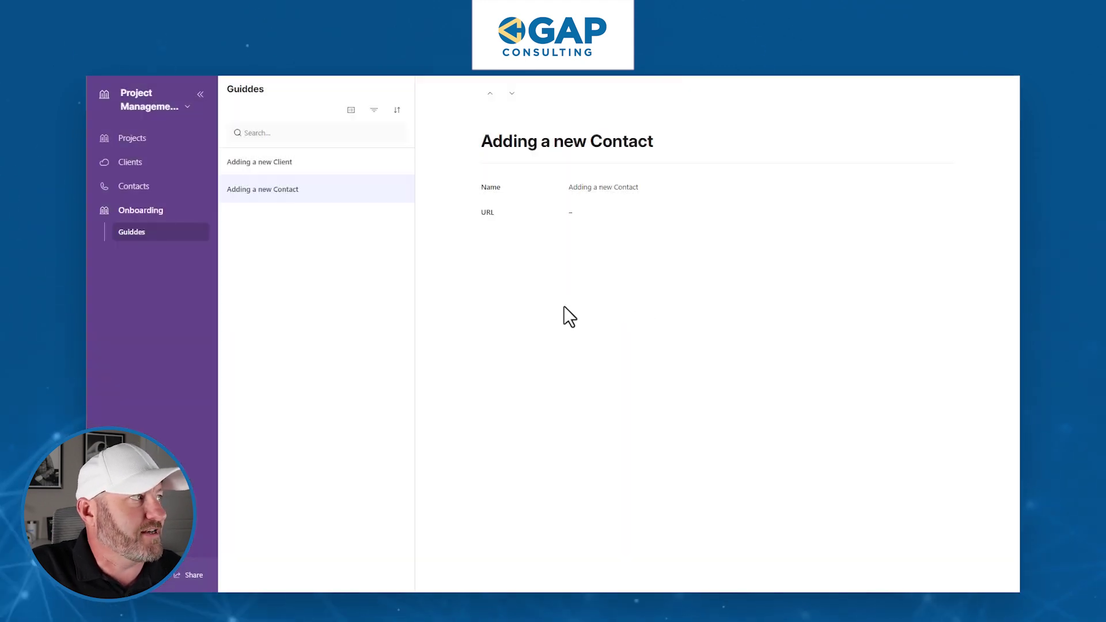
click(137, 149)
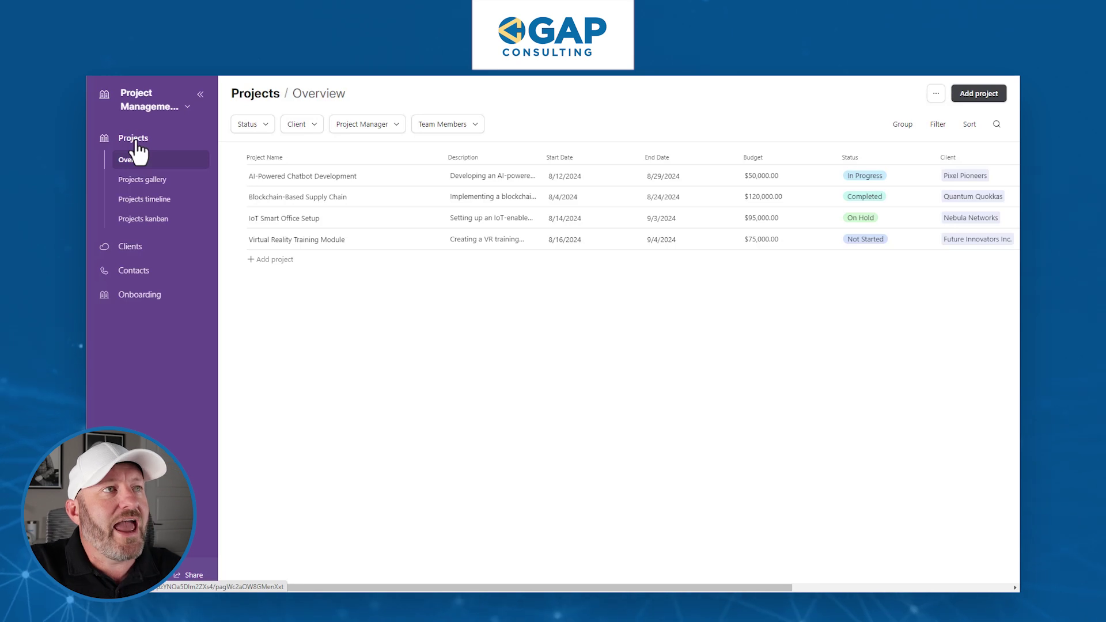
Launch Magic Capture from the Guidde extension and expand the capture-type list.
click(871, 80)
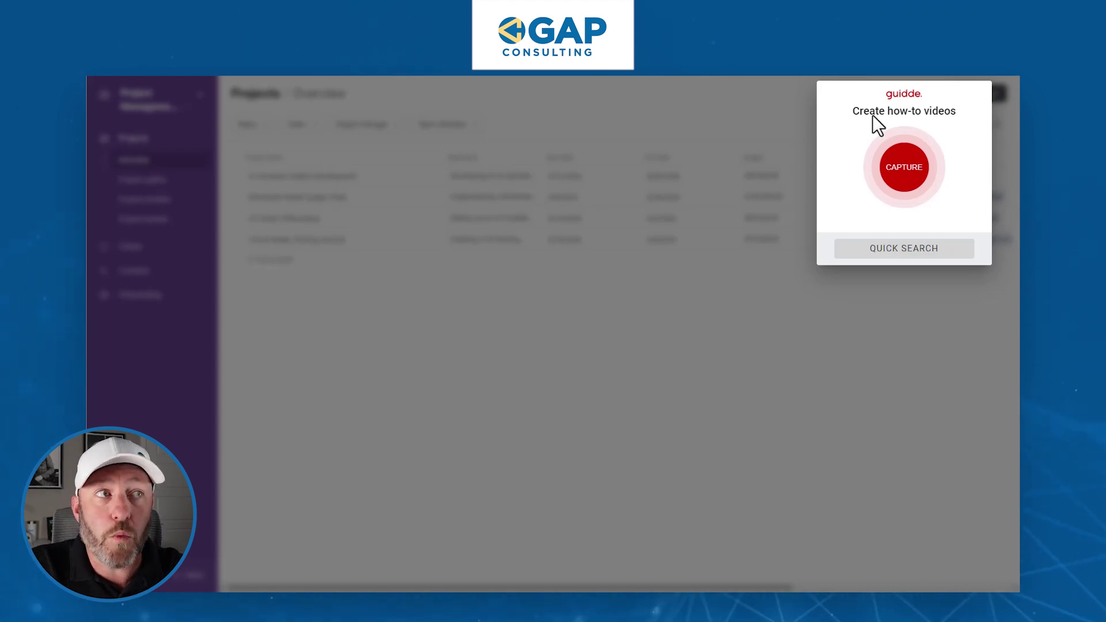
click(896, 188)
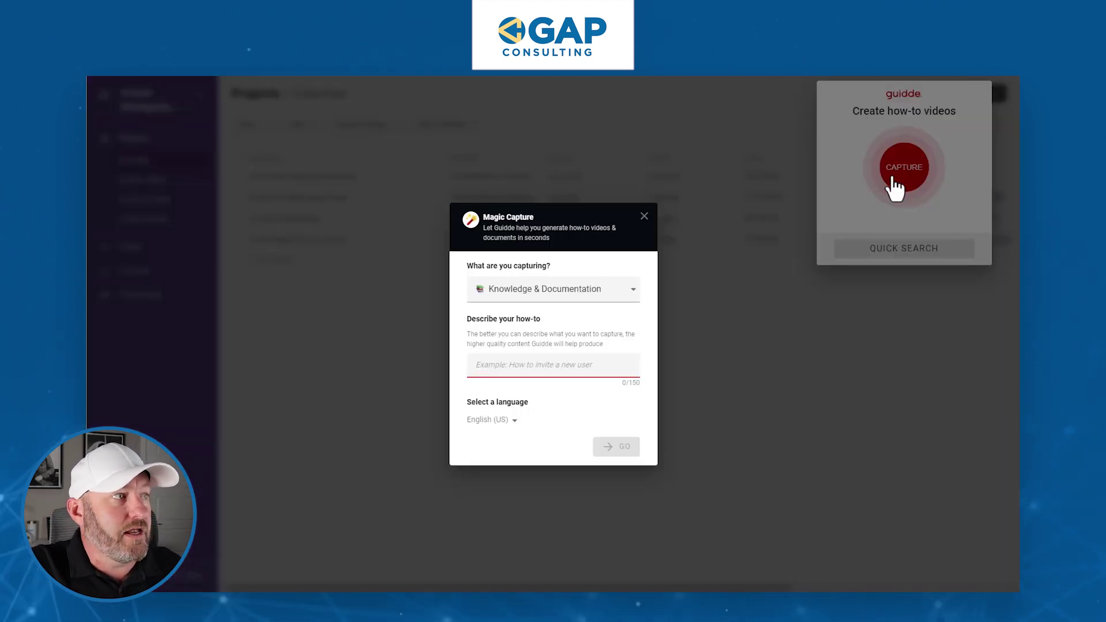
click(580, 294)
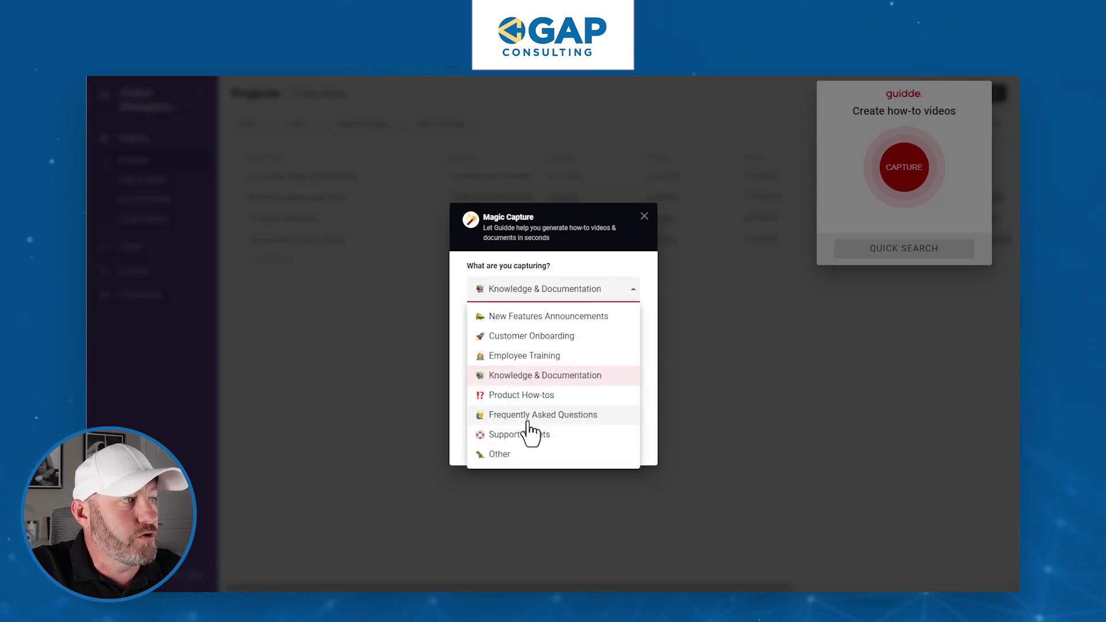
Pick Customer Onboarding as the capture type, describe it as 'Add a New Contact', and start recording.
click(527, 338)
click(551, 367)
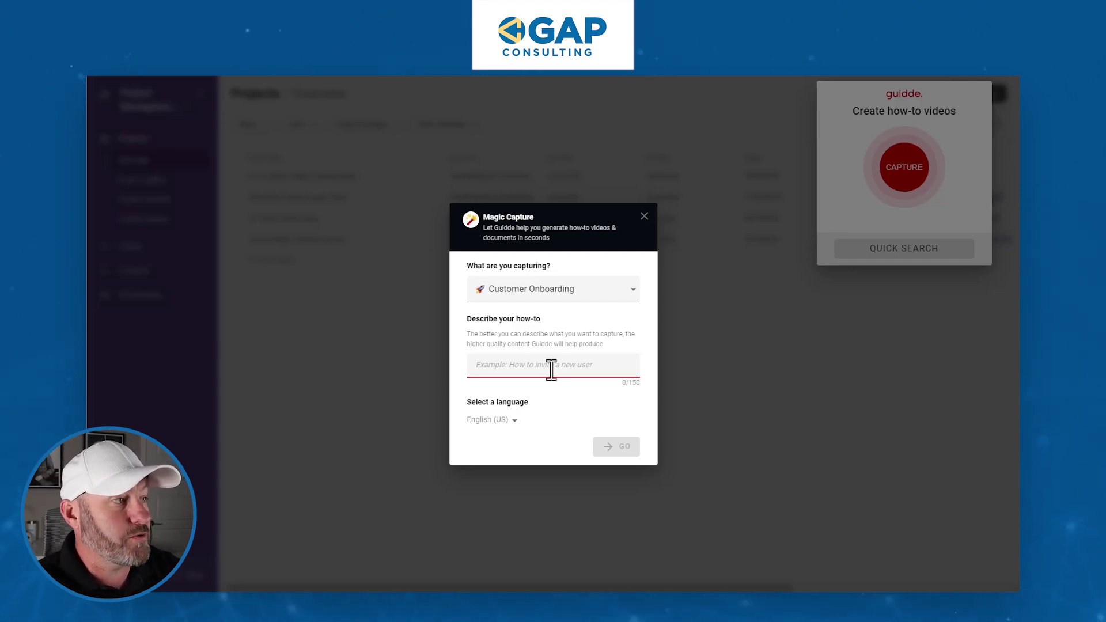
text(New Contact)
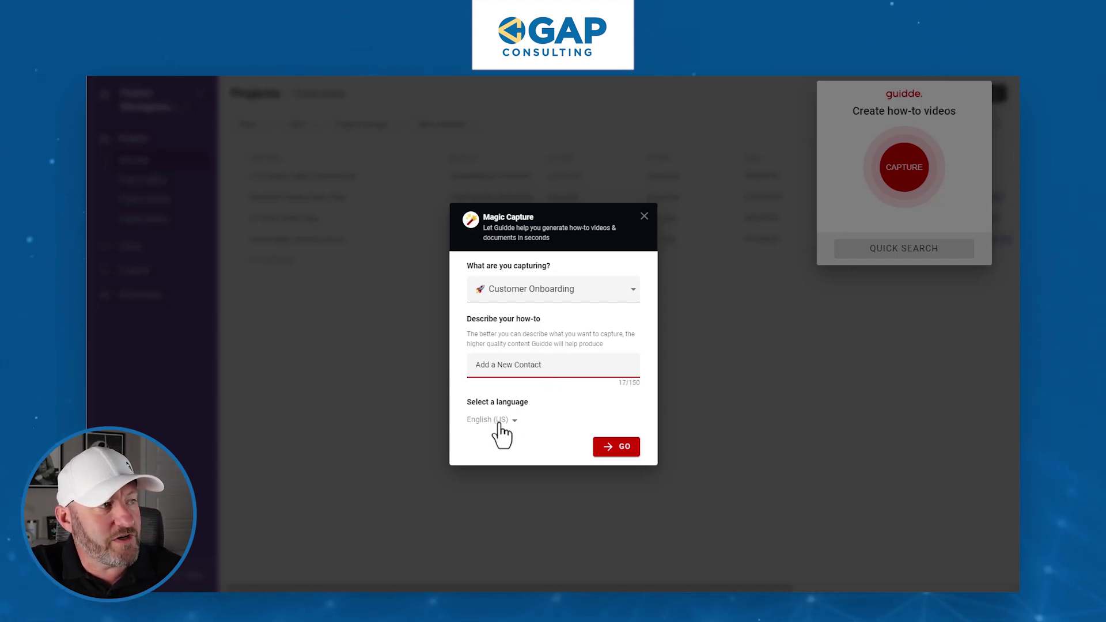
click(621, 448)
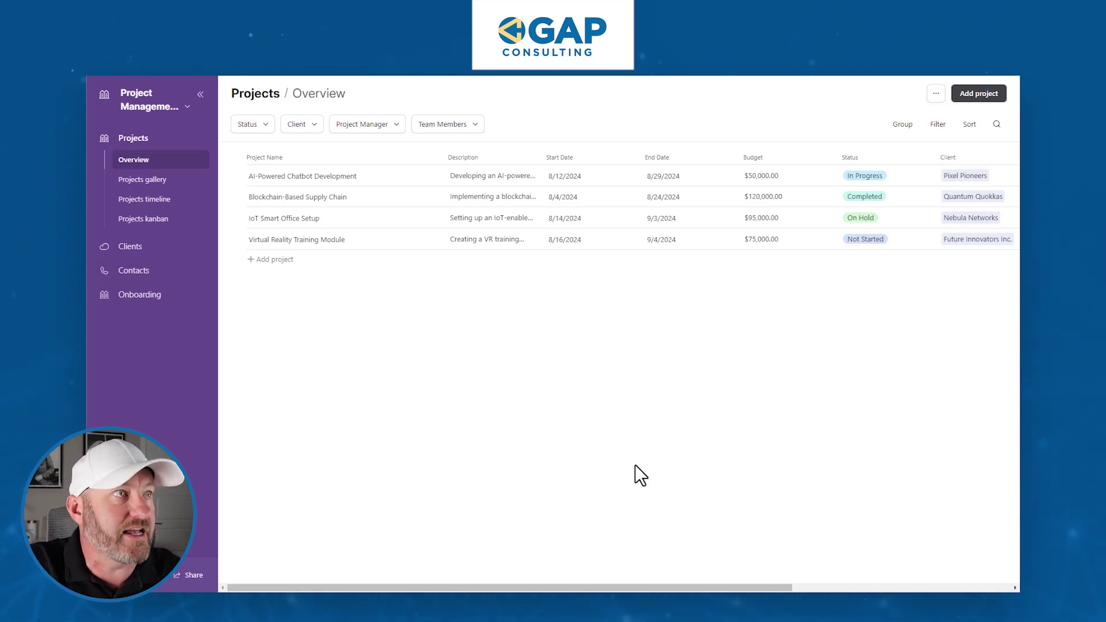
Open a new contact form and fill in Name 'Sample', an email, a phone number and role 'Test Role'.
click(147, 275)
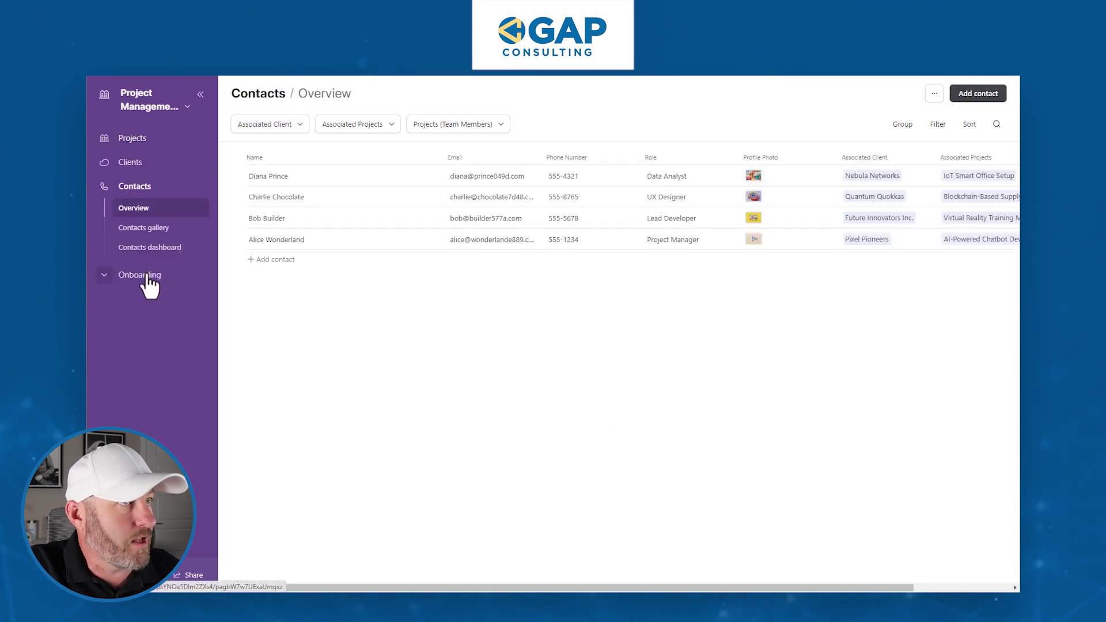
click(982, 95)
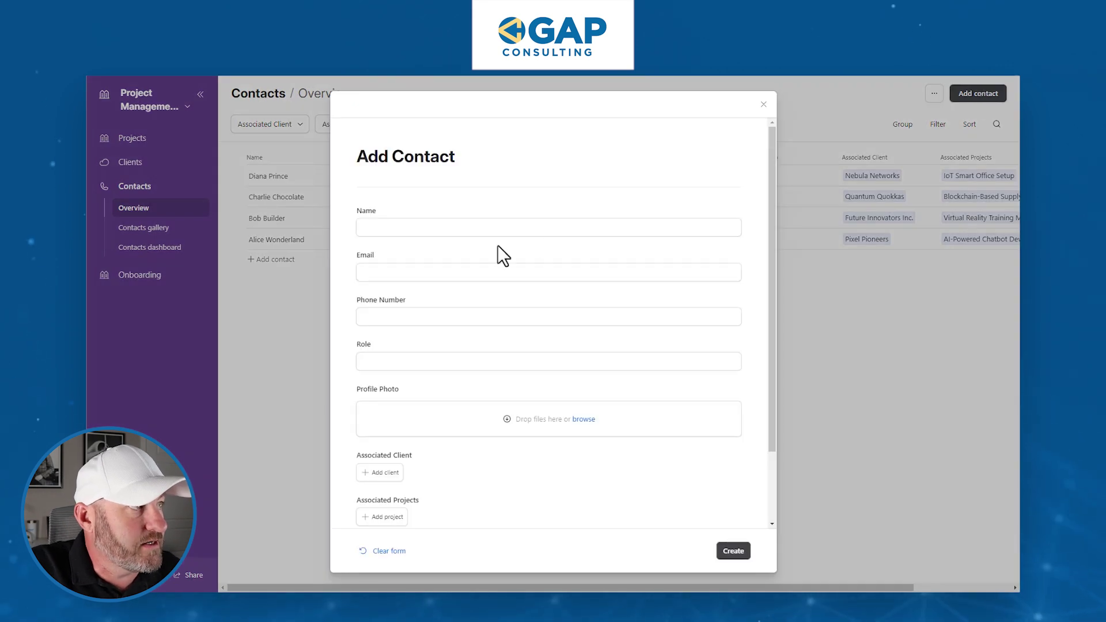
text(Sample)
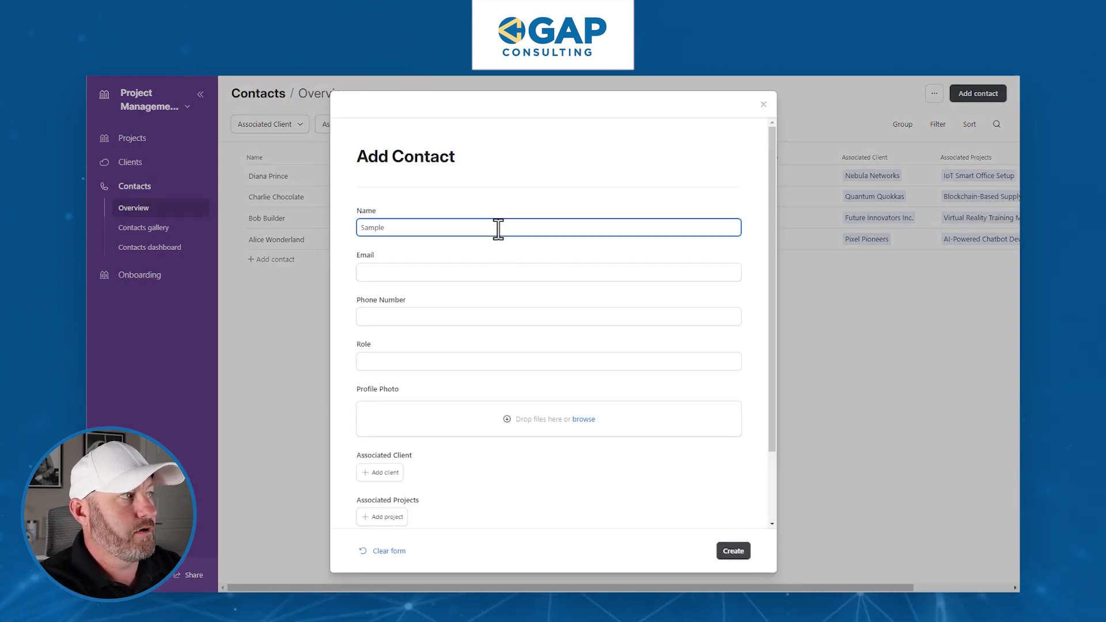
key(Tab)
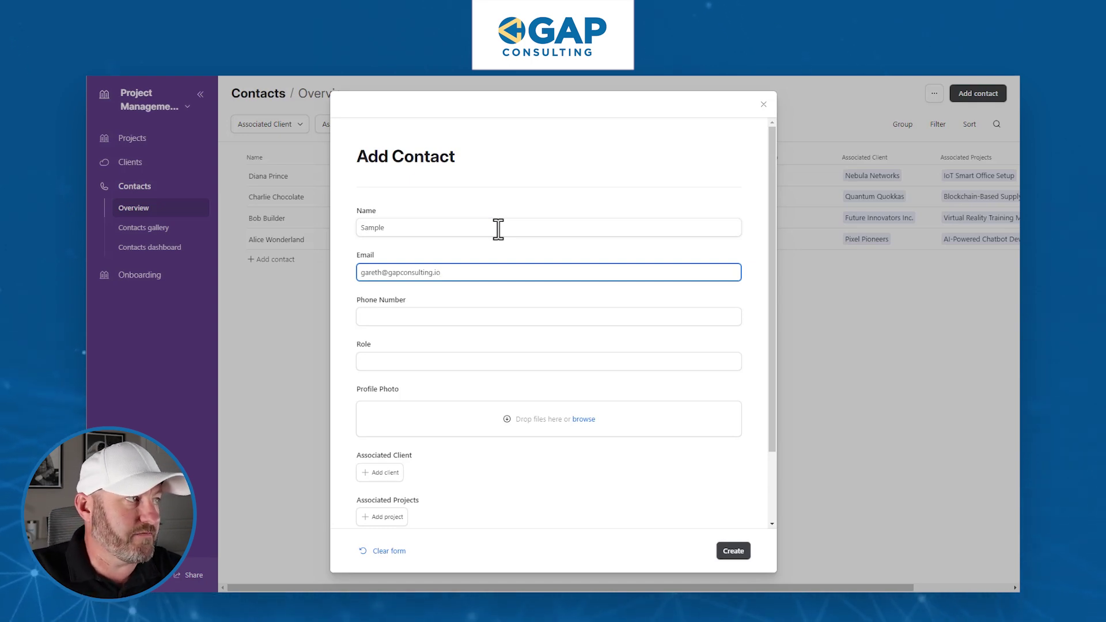
key(Tab)
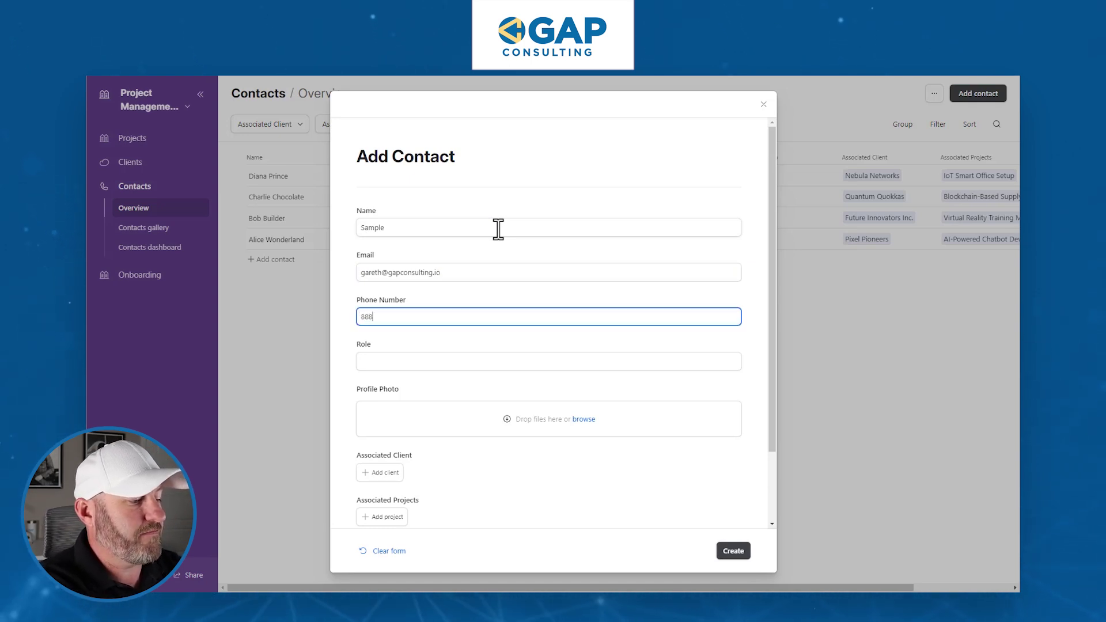
text(8885551212)
key(Tab)
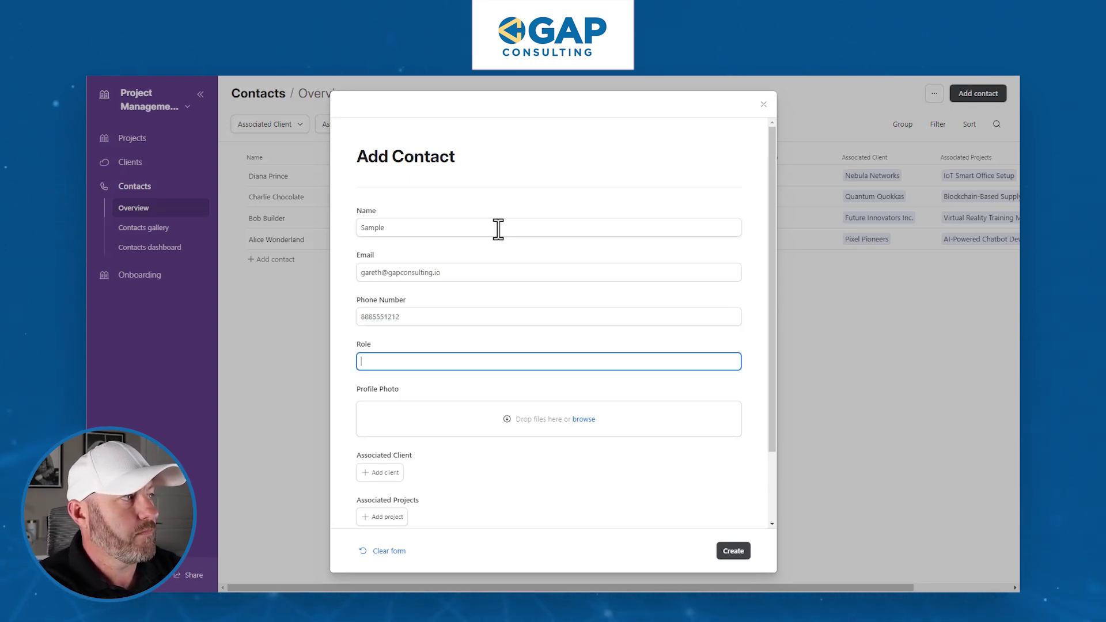
text(Test Role)
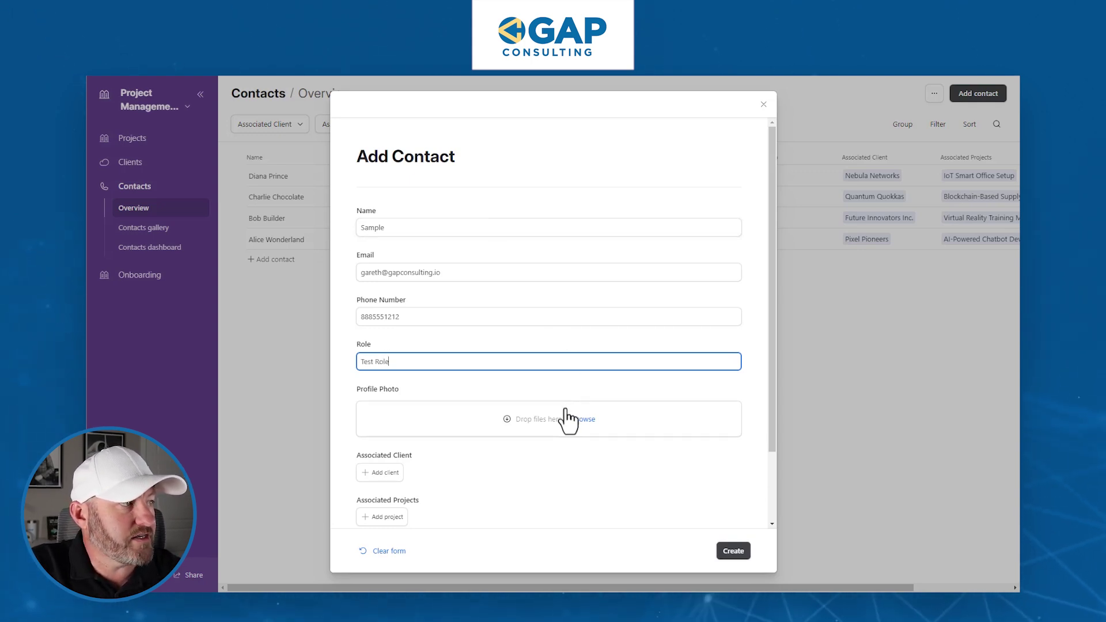
Leave the client and project link fields empty and create the contact record.
scroll(568, 417, down, 2)
click(397, 387)
click(399, 389)
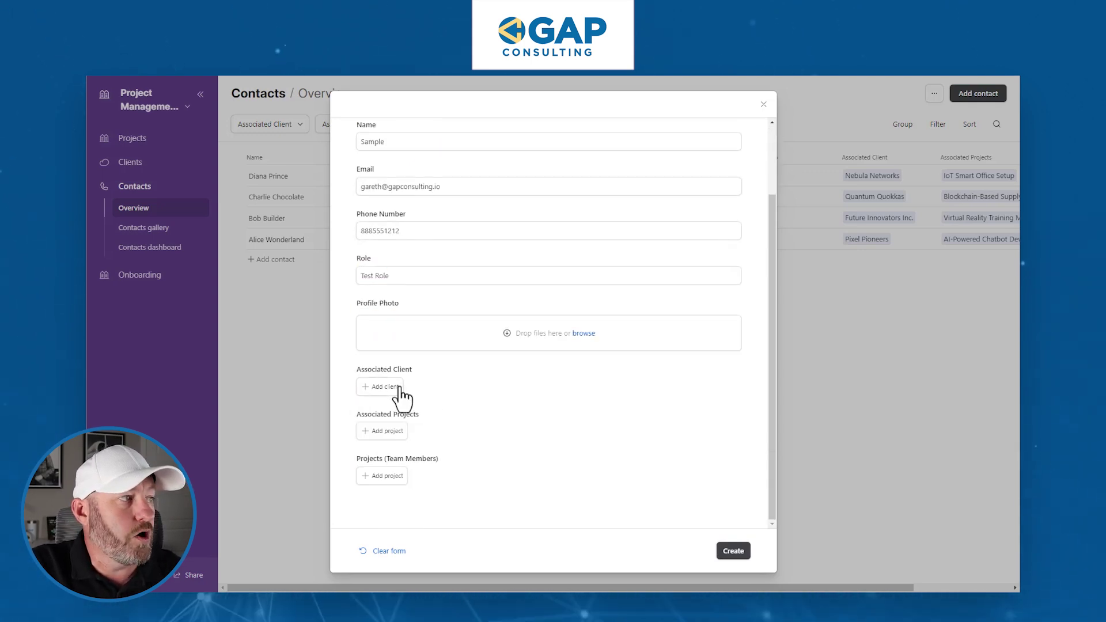
click(393, 432)
click(395, 433)
click(398, 478)
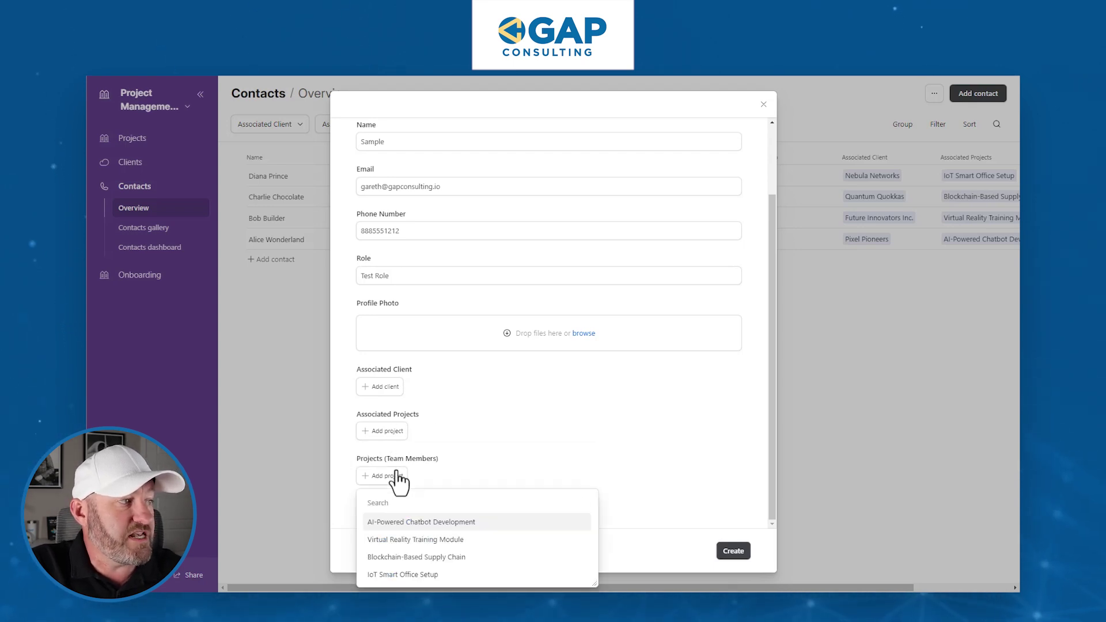
click(395, 479)
click(736, 552)
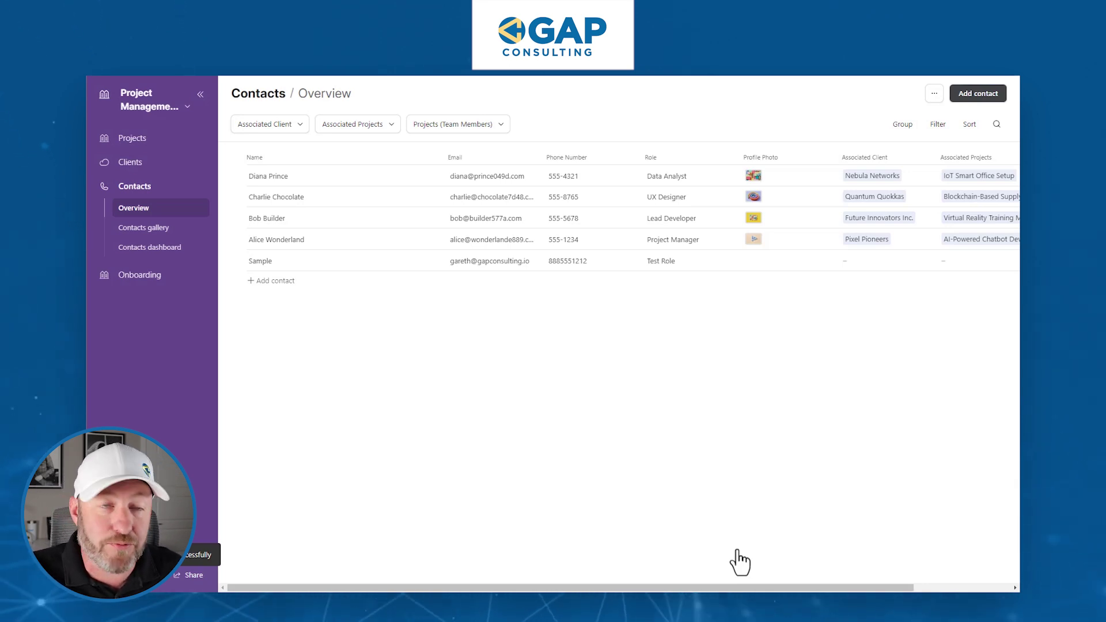
mouse_move(119, 558)
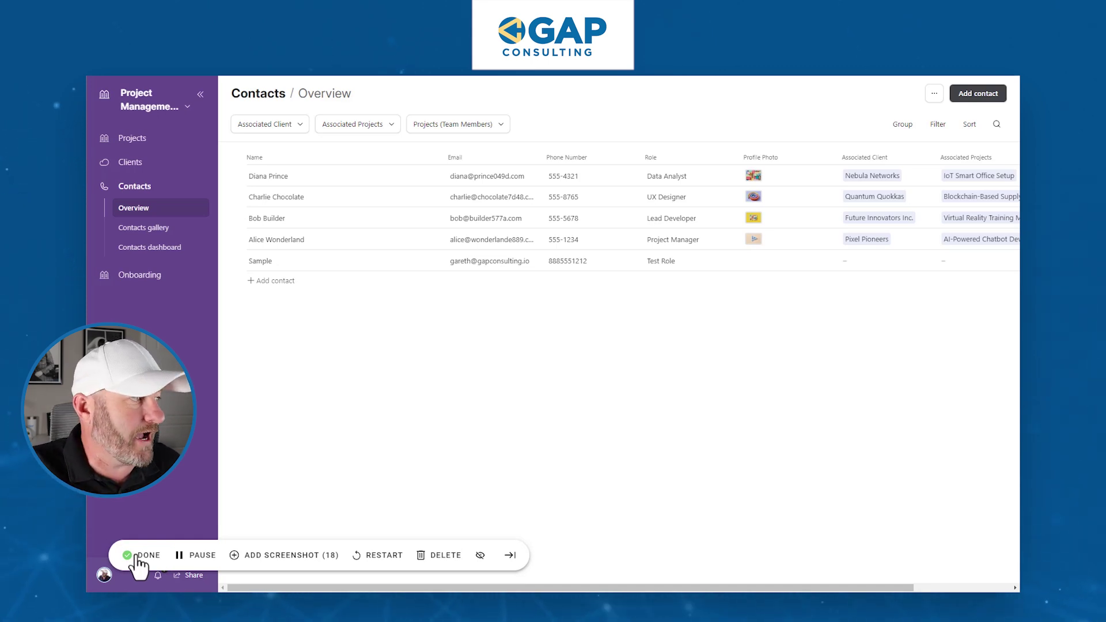
Stop the capture, scroll through the generated 19-step guide, and jump to step 10.
click(140, 554)
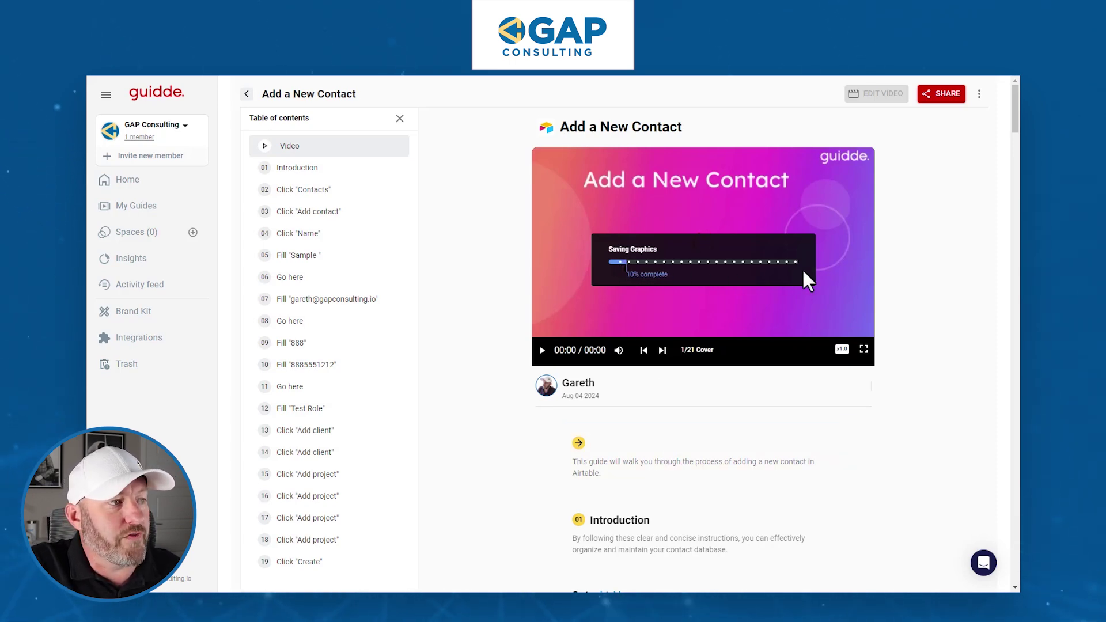
scroll(913, 354, down, 5)
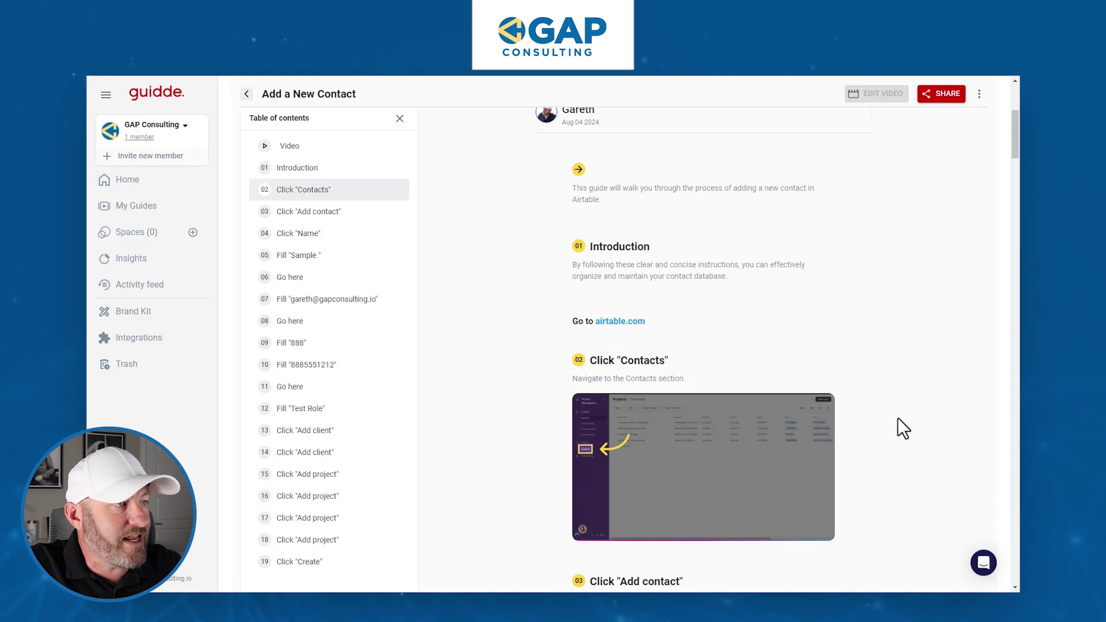
scroll(908, 419, down, 1)
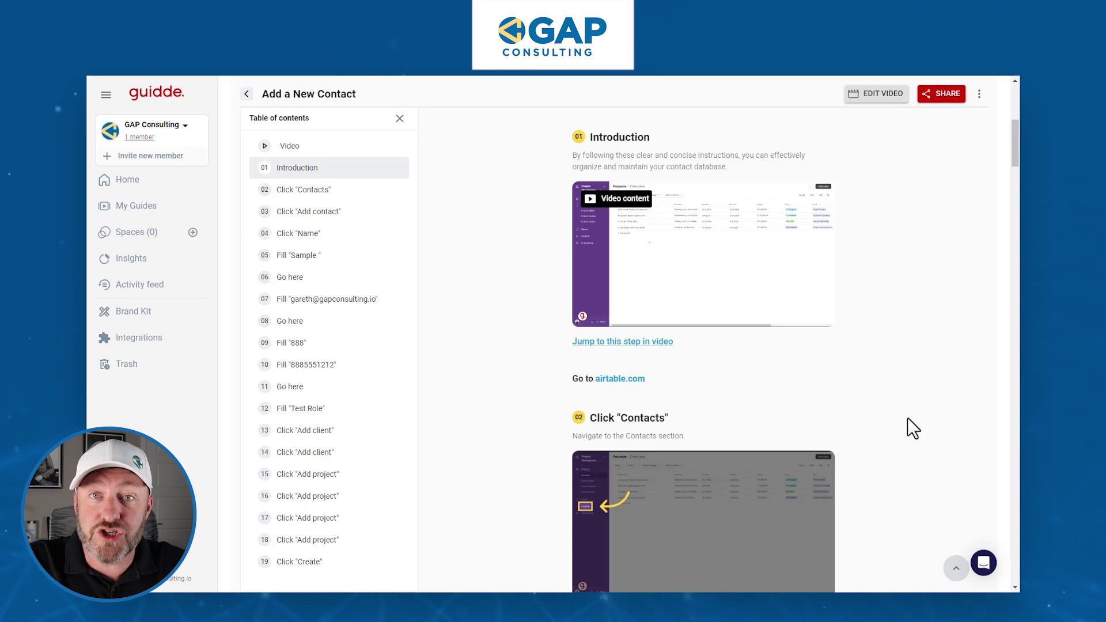
scroll(908, 419, down, 9)
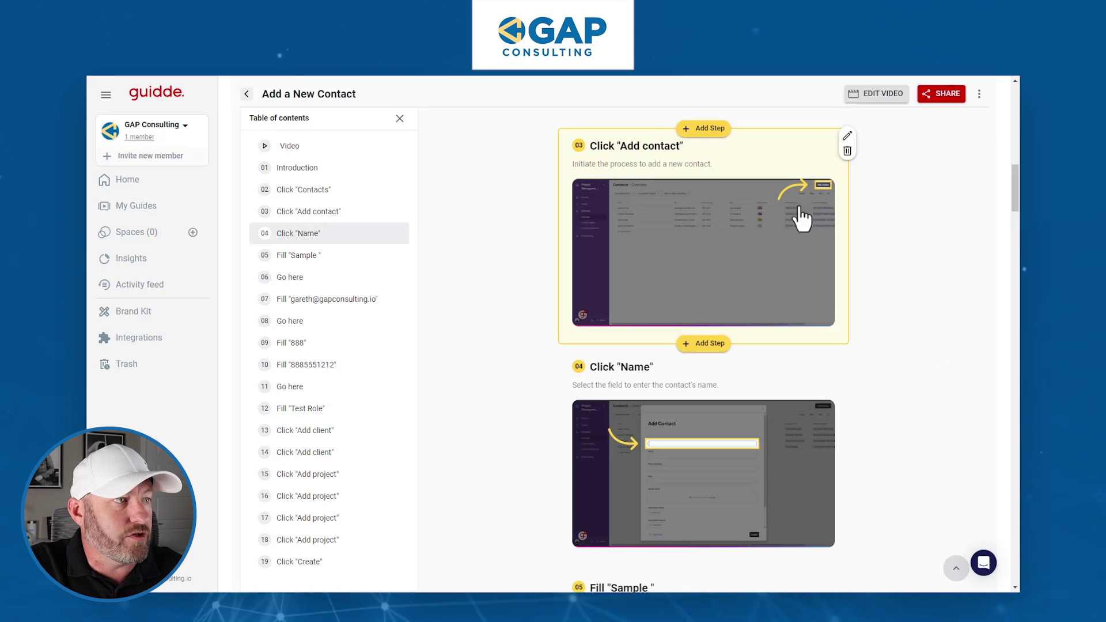
scroll(733, 470, down, 10)
scroll(730, 467, up, 20)
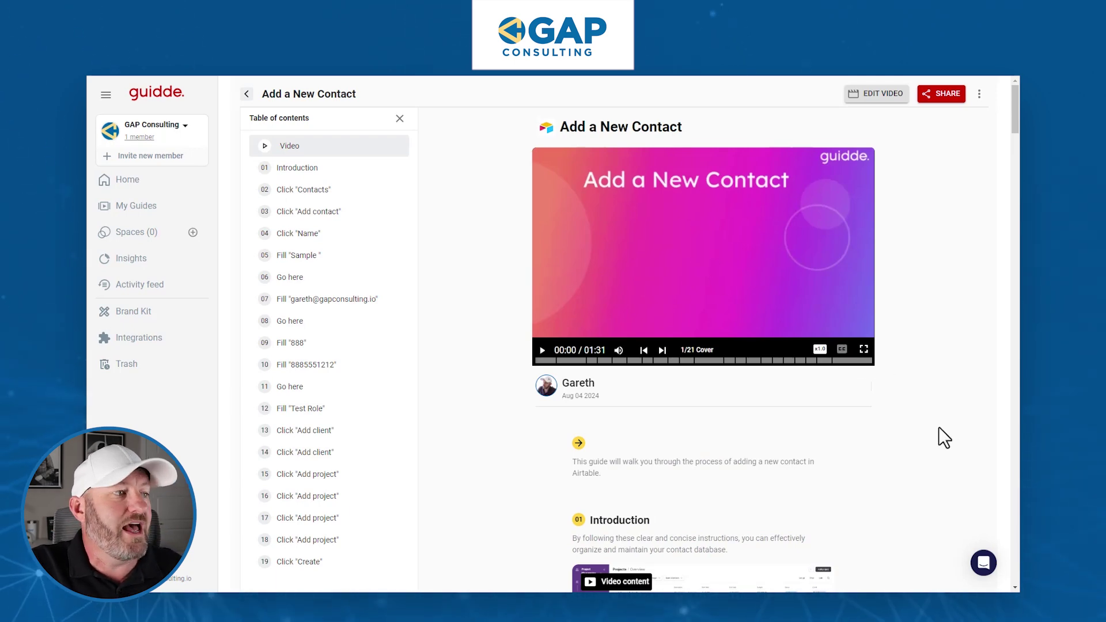
scroll(921, 433, down, 10)
scroll(913, 433, down, 10)
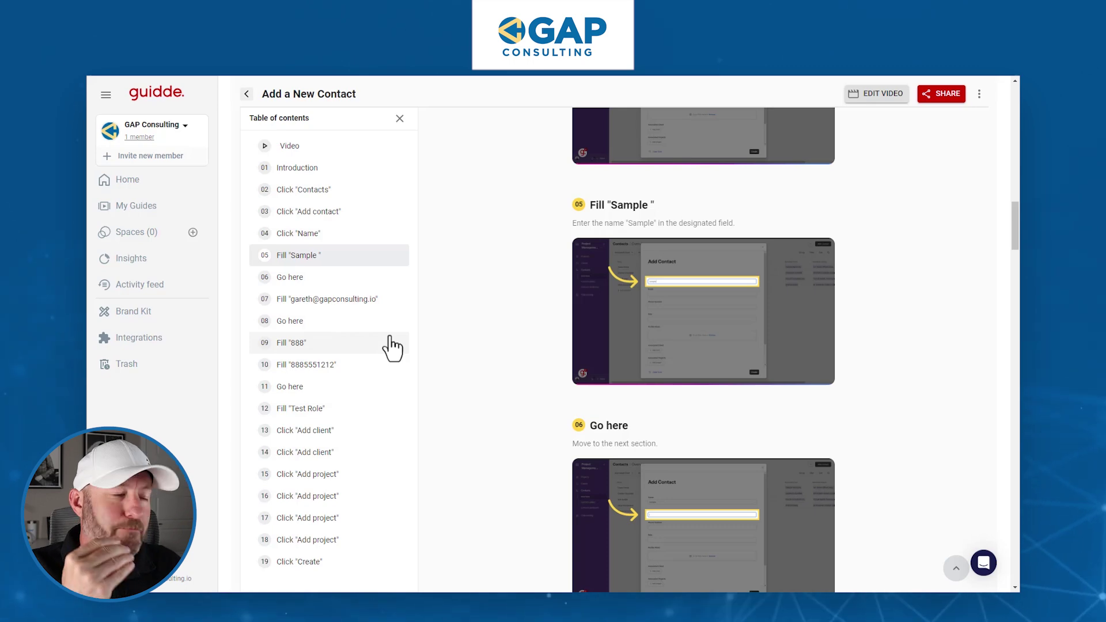
click(363, 372)
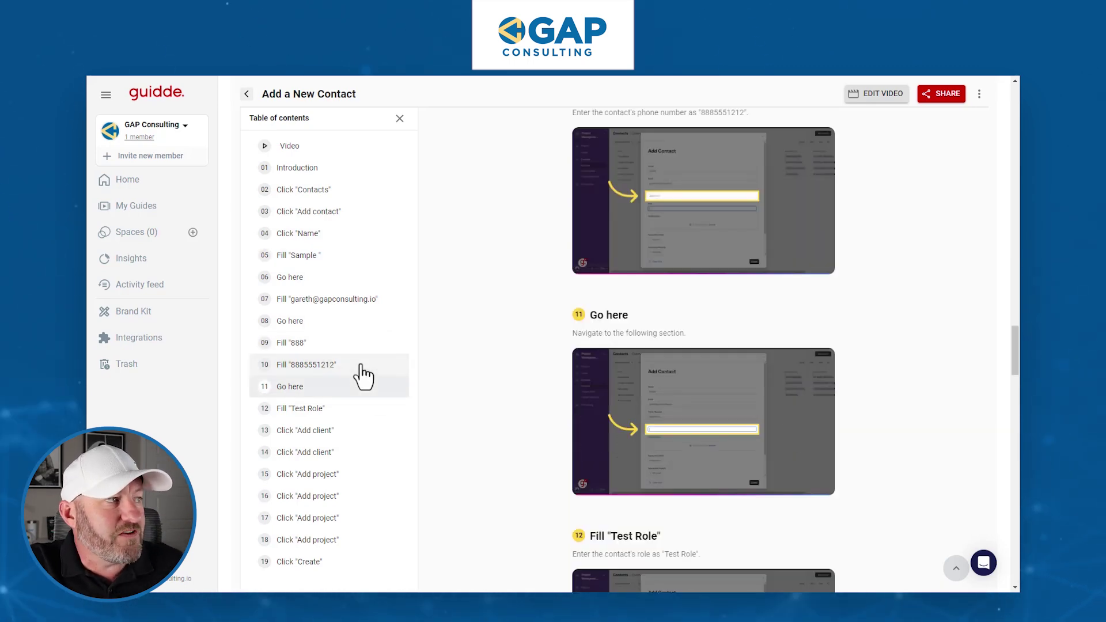
scroll(499, 427, up, 1)
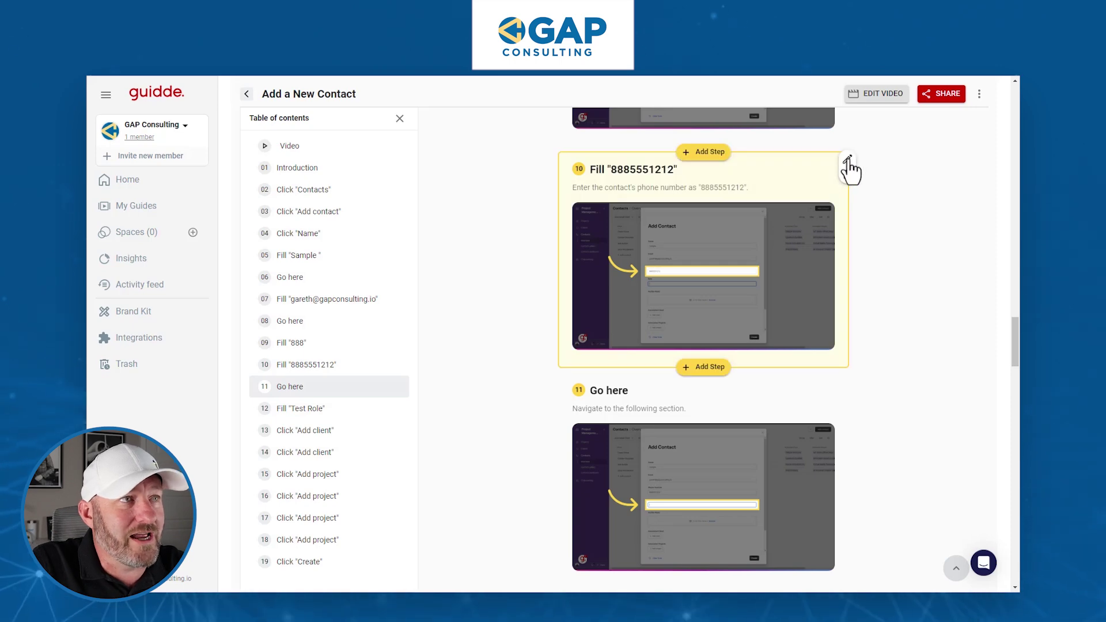
Retitle step 10 to 'Fill with the contact's Phone Number if applicable'.
click(848, 160)
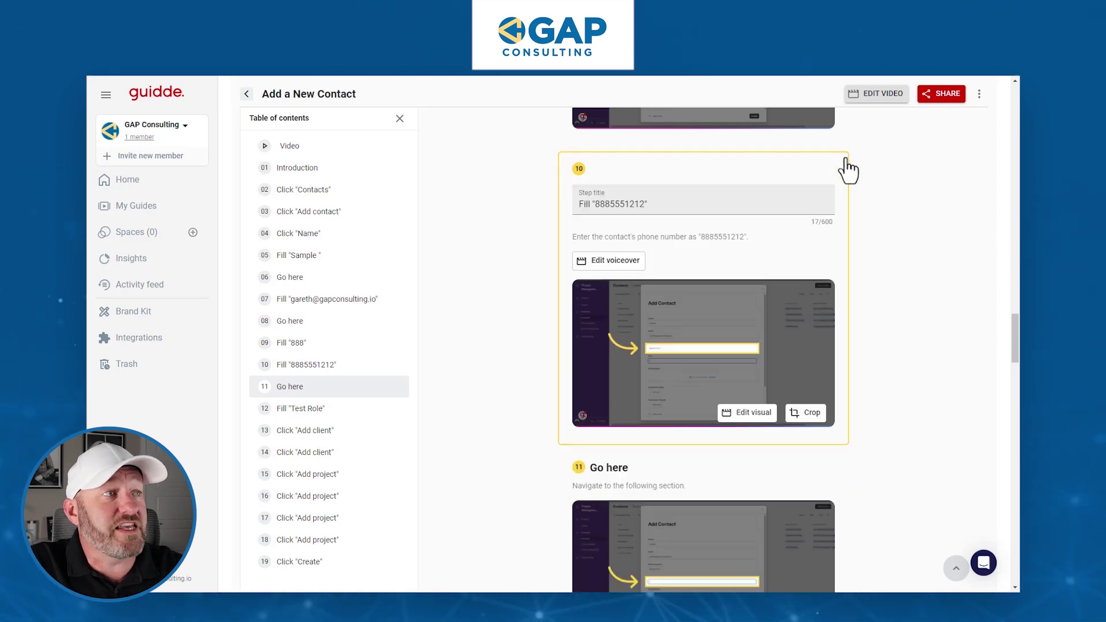
double_click(611, 204)
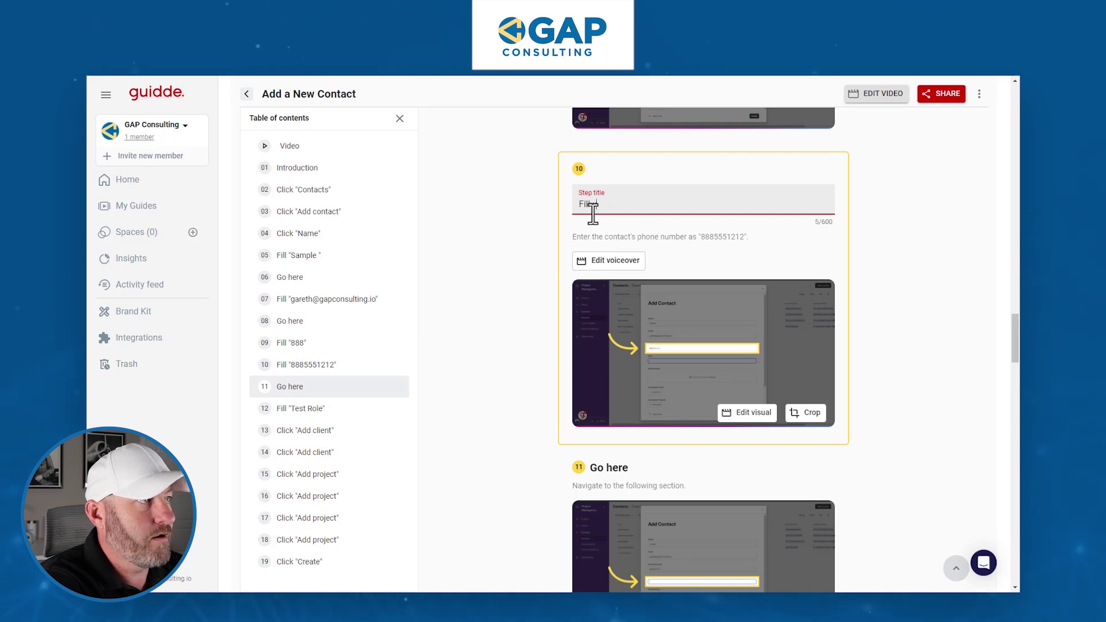
text(Fill with the conta)
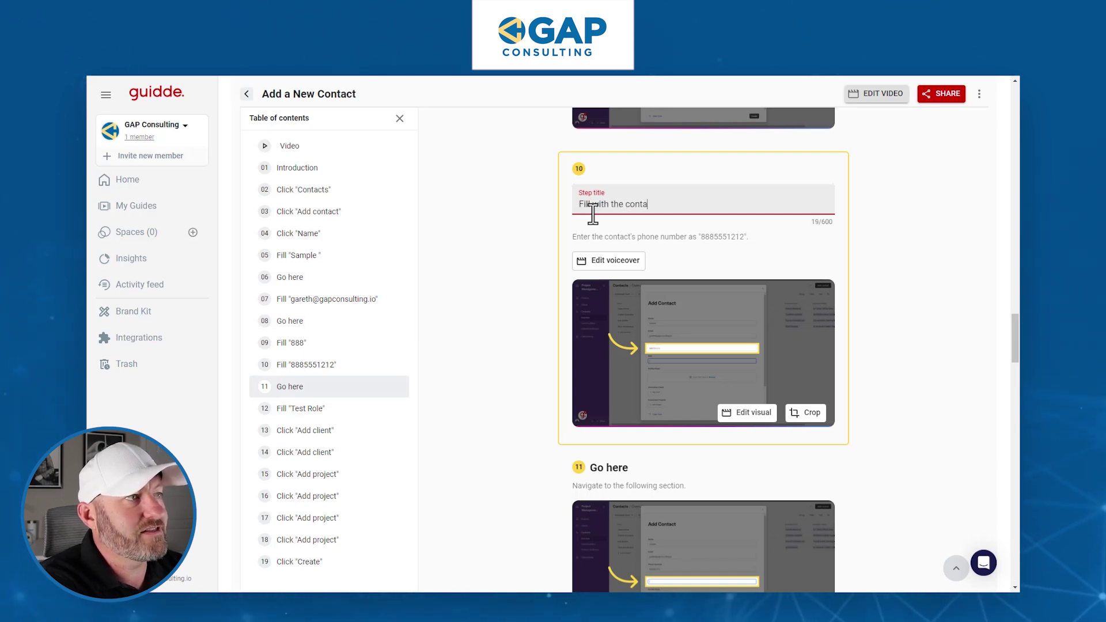
text(ct's Phone )
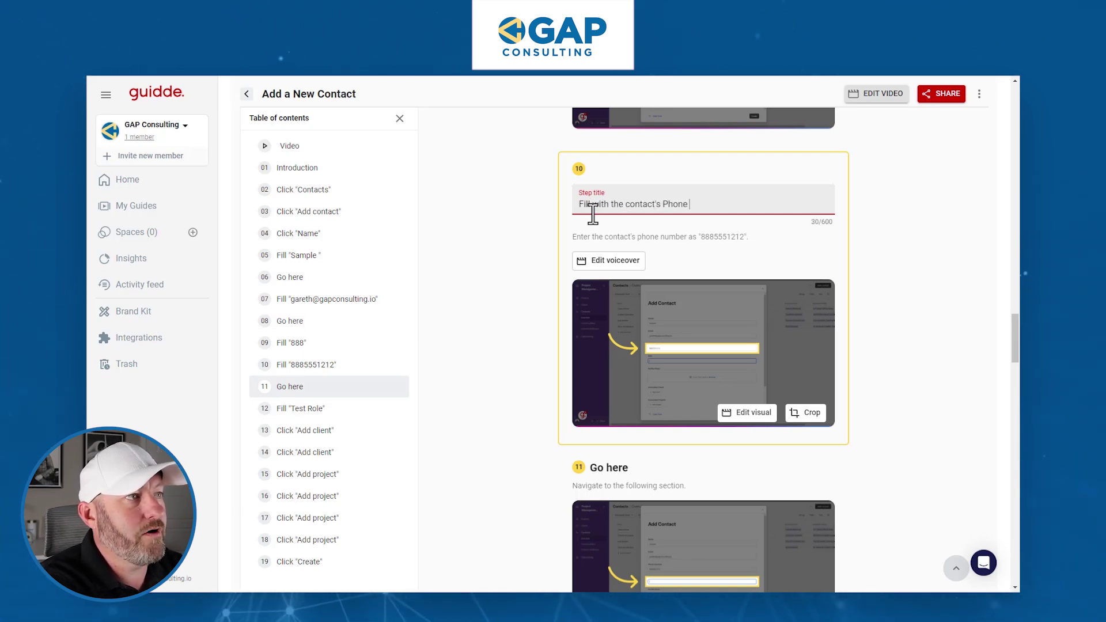
text(Number if applica)
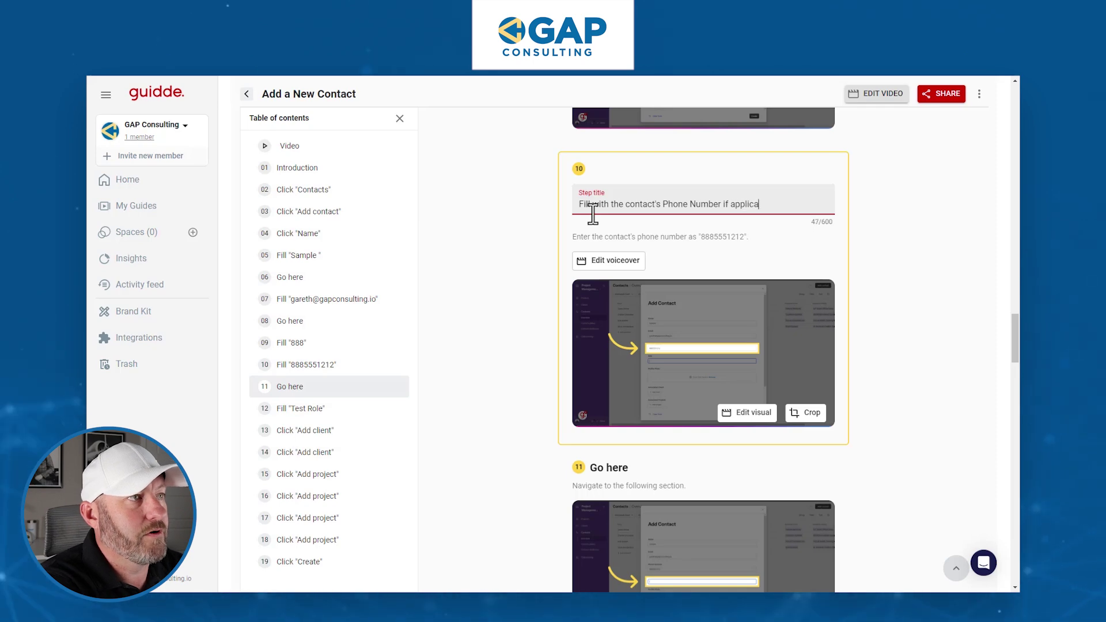
text(ble)
click(931, 262)
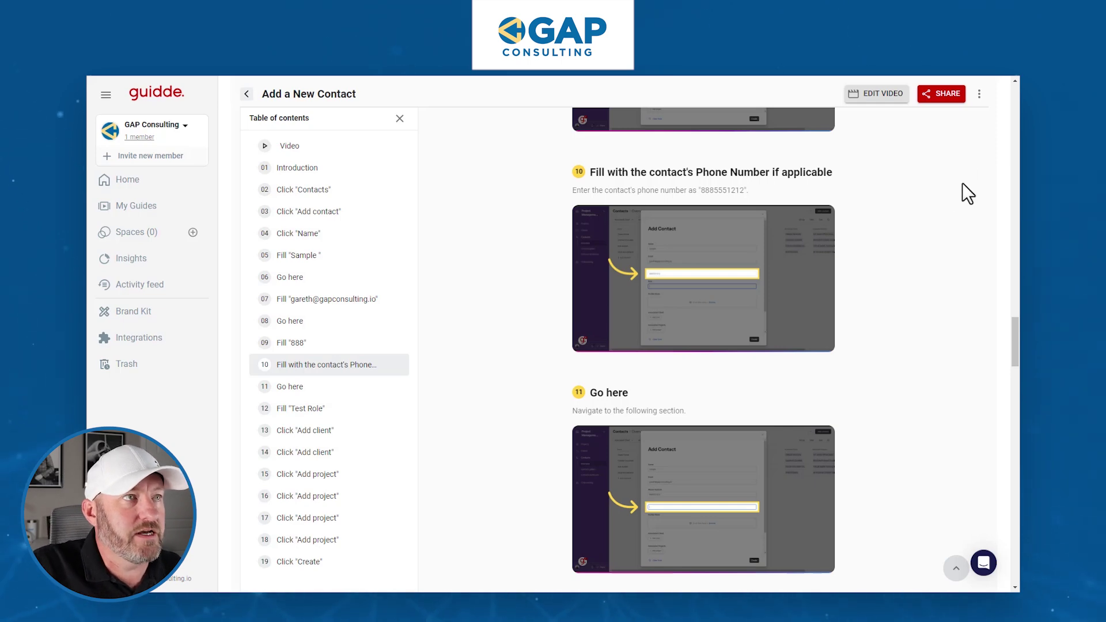
Keep the guide's sharing set to Public and copy its share link.
click(951, 100)
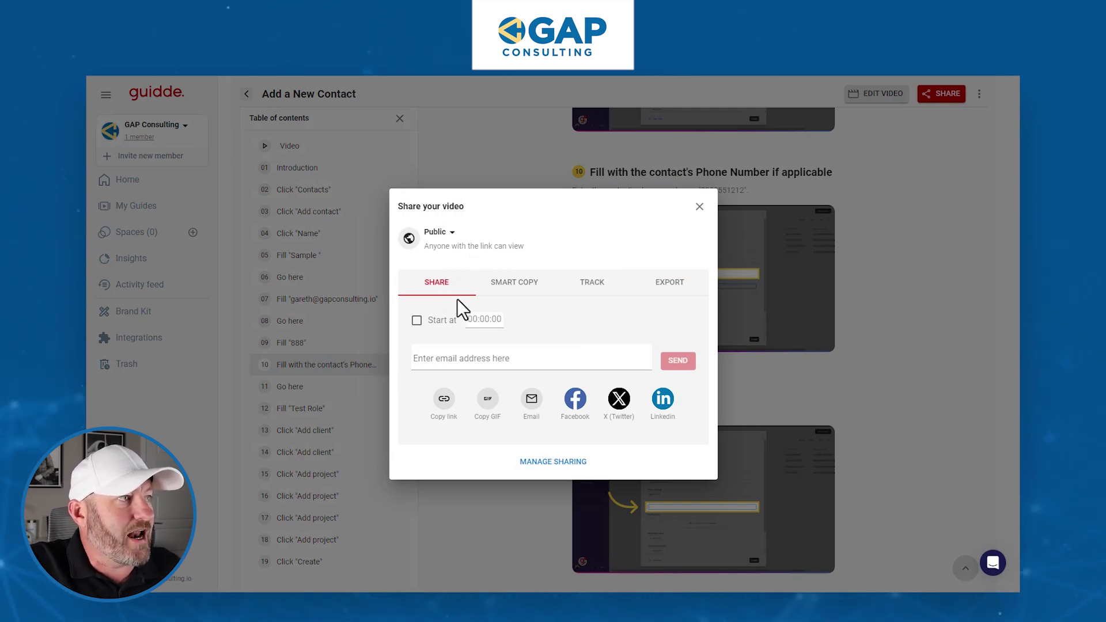
click(453, 230)
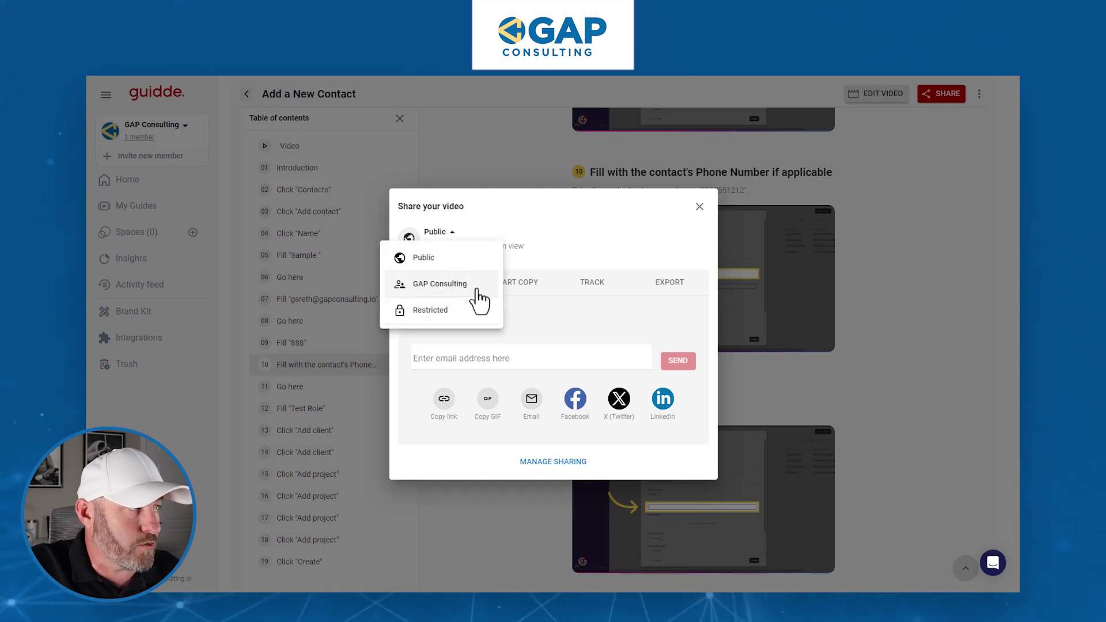
click(616, 228)
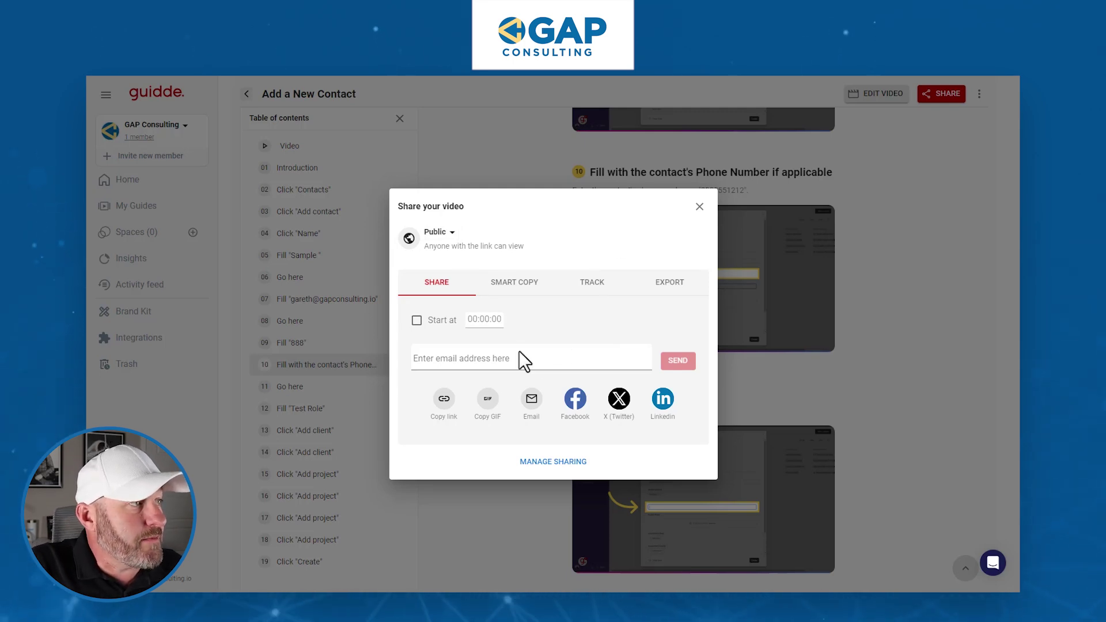
click(444, 404)
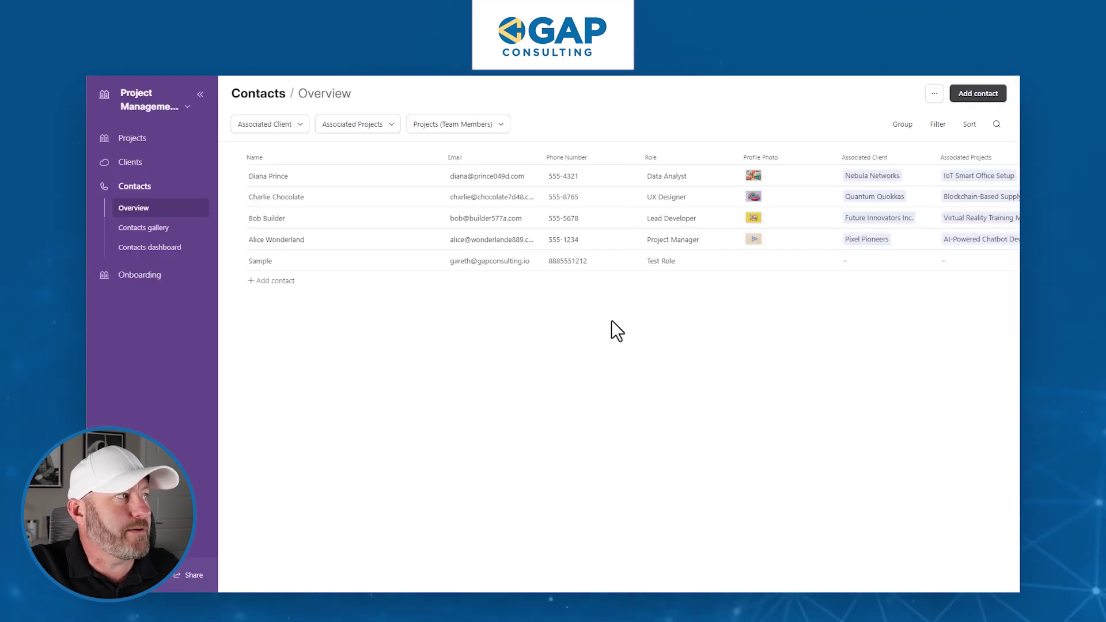
Paste the Guidde link into the URL cell of row 2 in the data view.
click(152, 111)
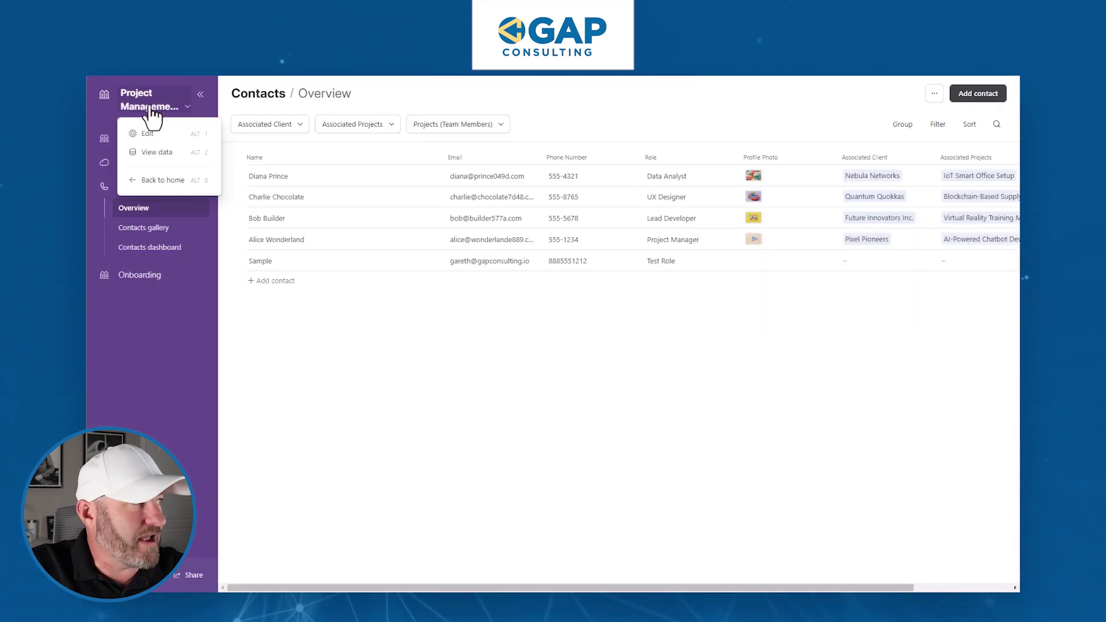
click(185, 153)
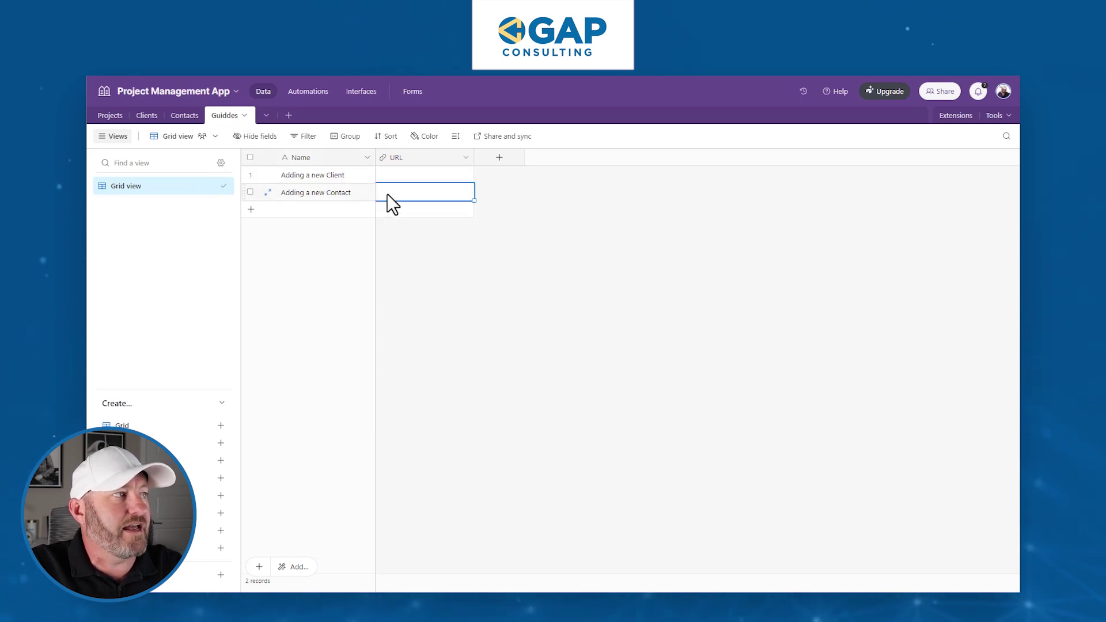
key(ctrl+v)
click(459, 280)
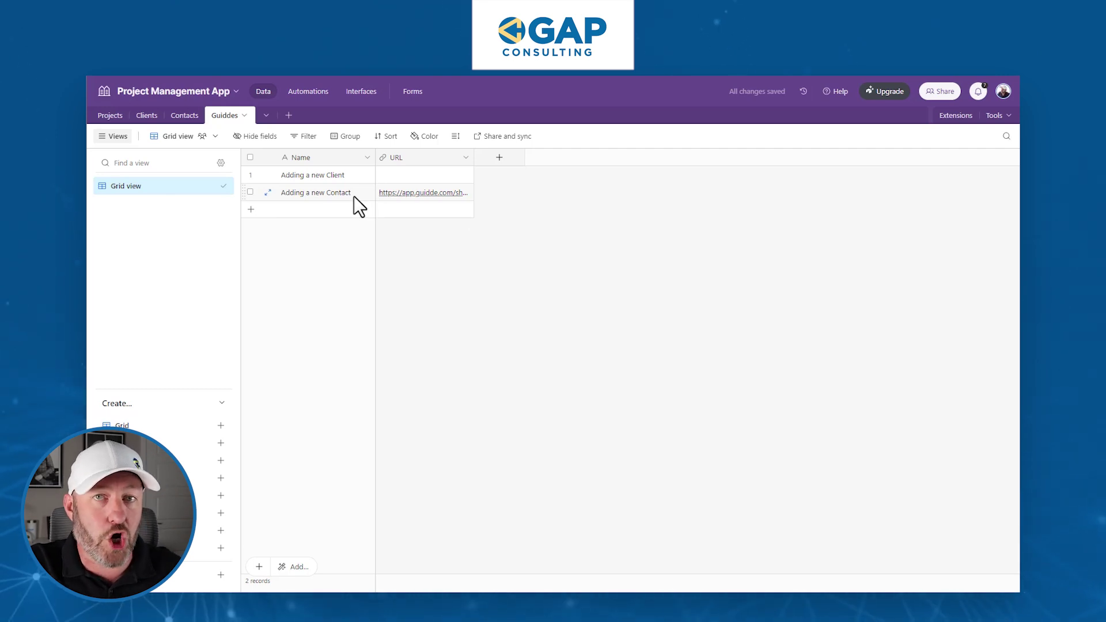
On the Onboarding Guiddes page, select Adding a new Contact and follow its URL.
click(351, 94)
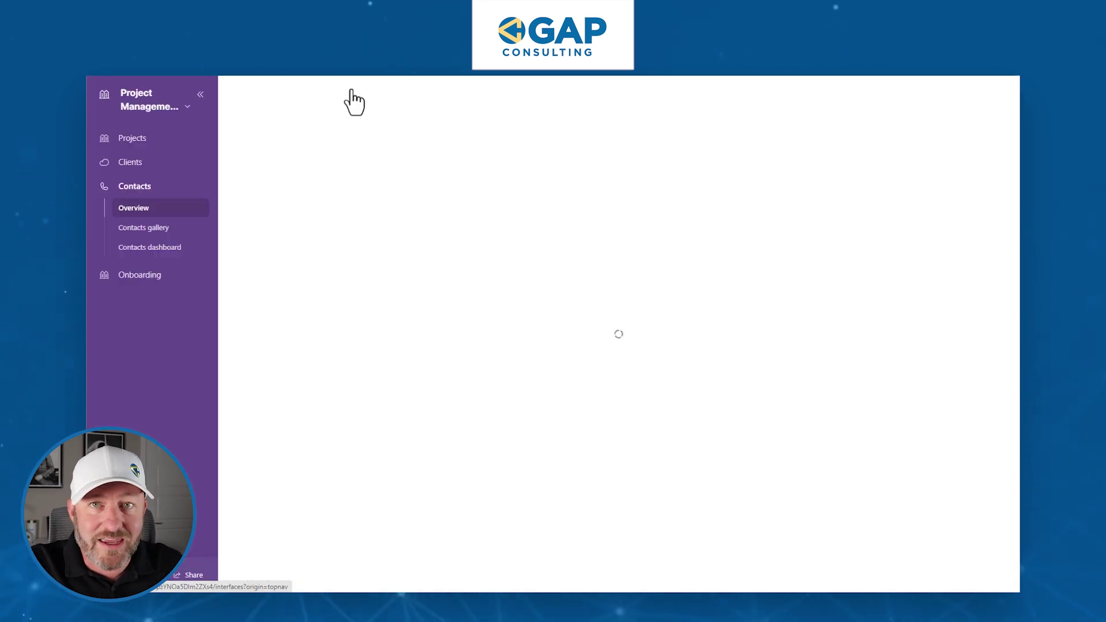
click(132, 276)
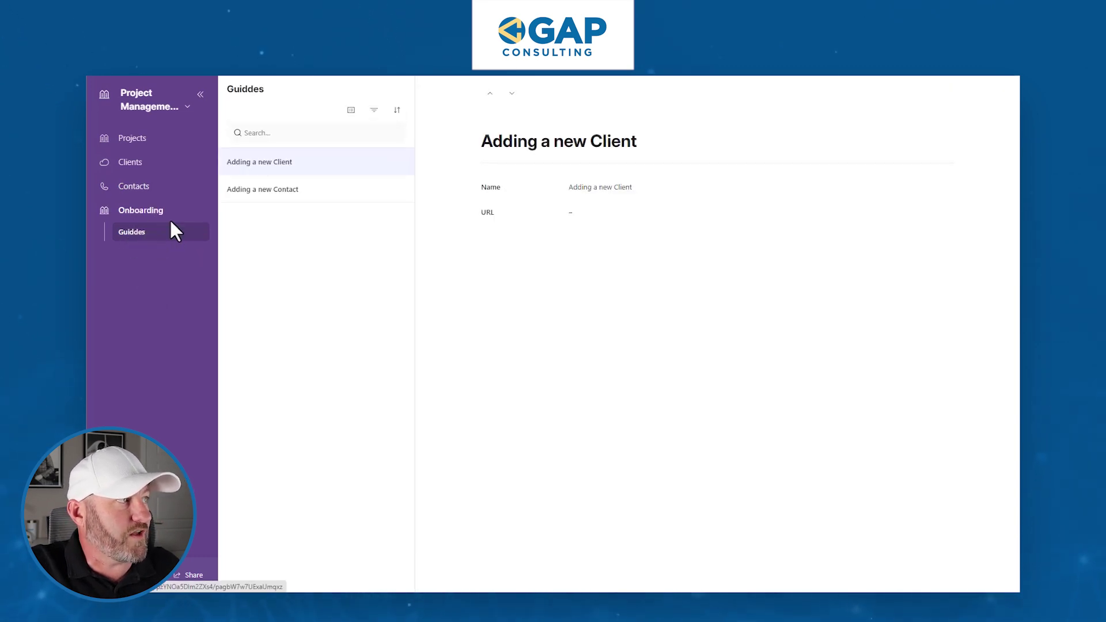
click(275, 198)
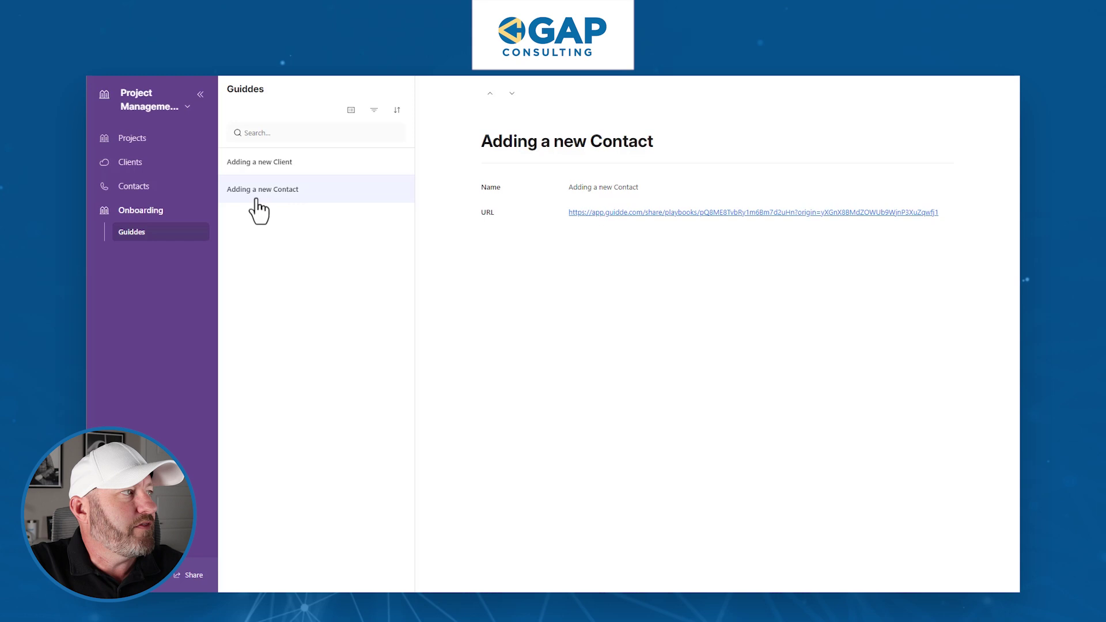
click(744, 214)
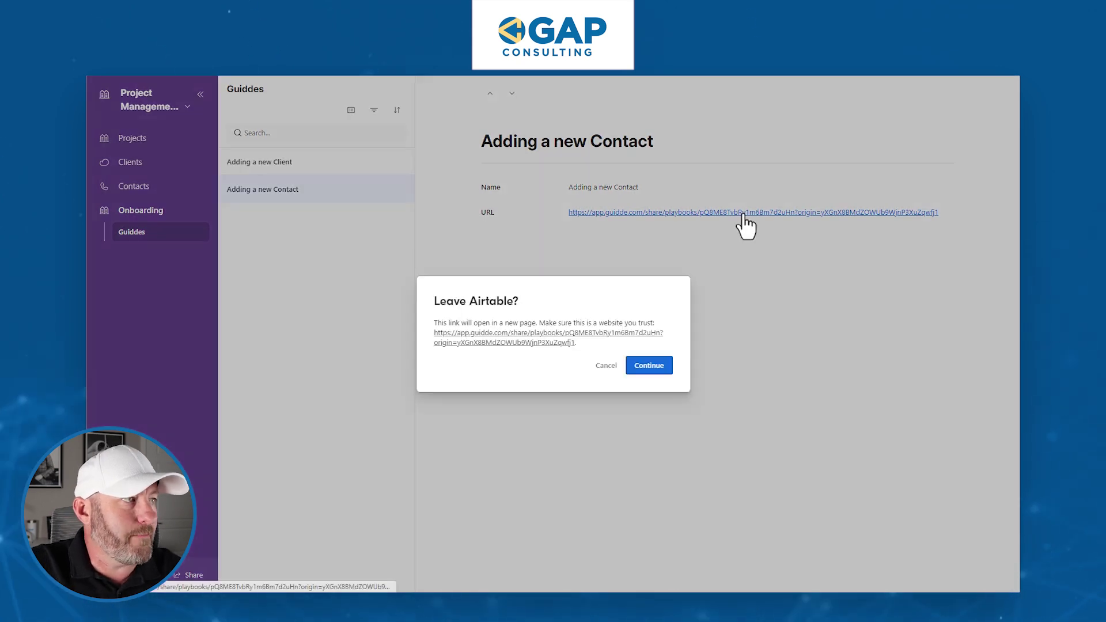
Continue past the Leave Airtable prompt and scroll through the opened 19-step guide.
click(657, 375)
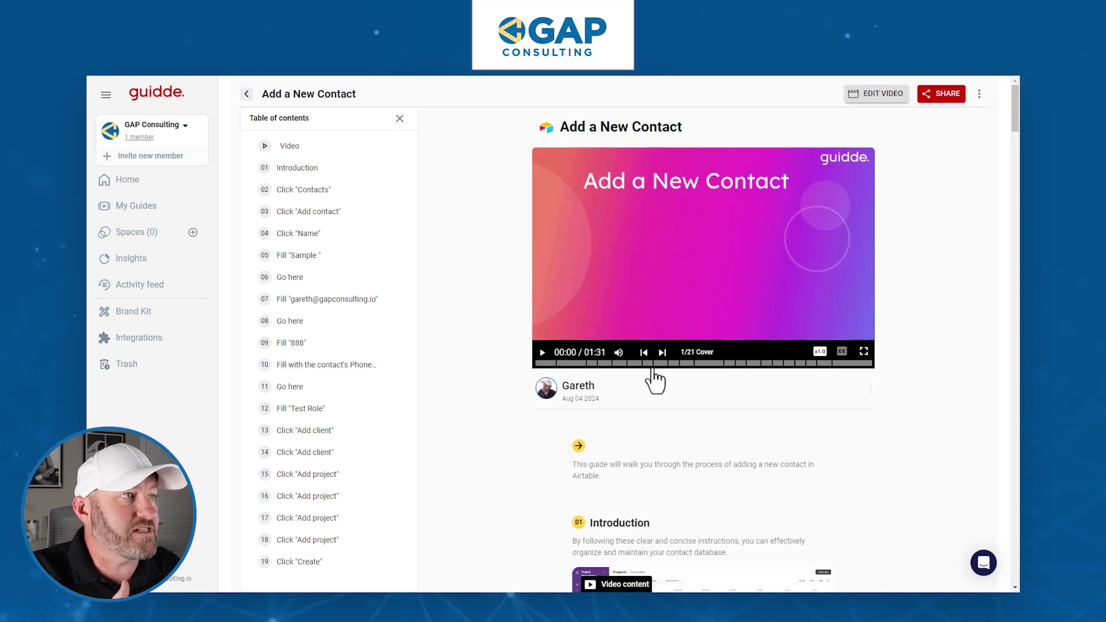
scroll(682, 380, down, 10)
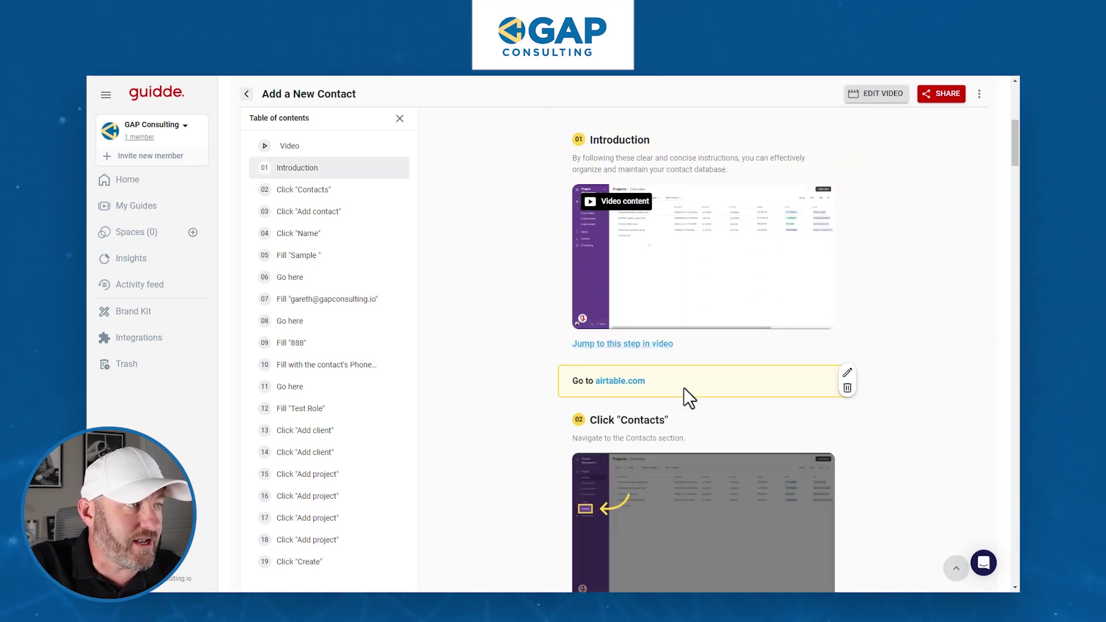
scroll(800, 423, up, 10)
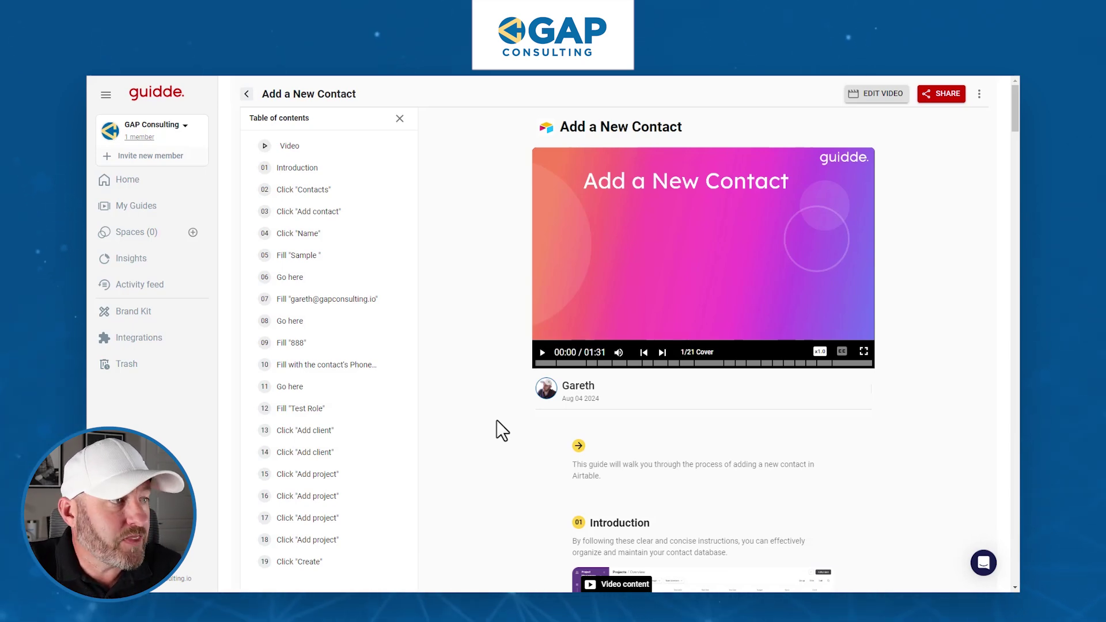
scroll(522, 303, down, 3)
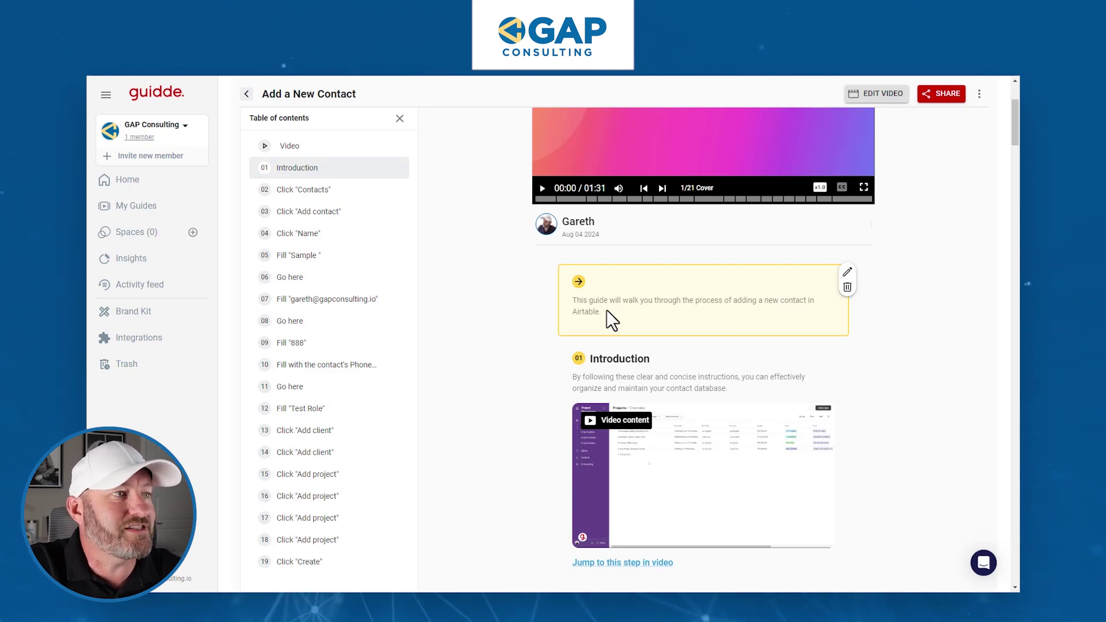
scroll(606, 309, down, 1)
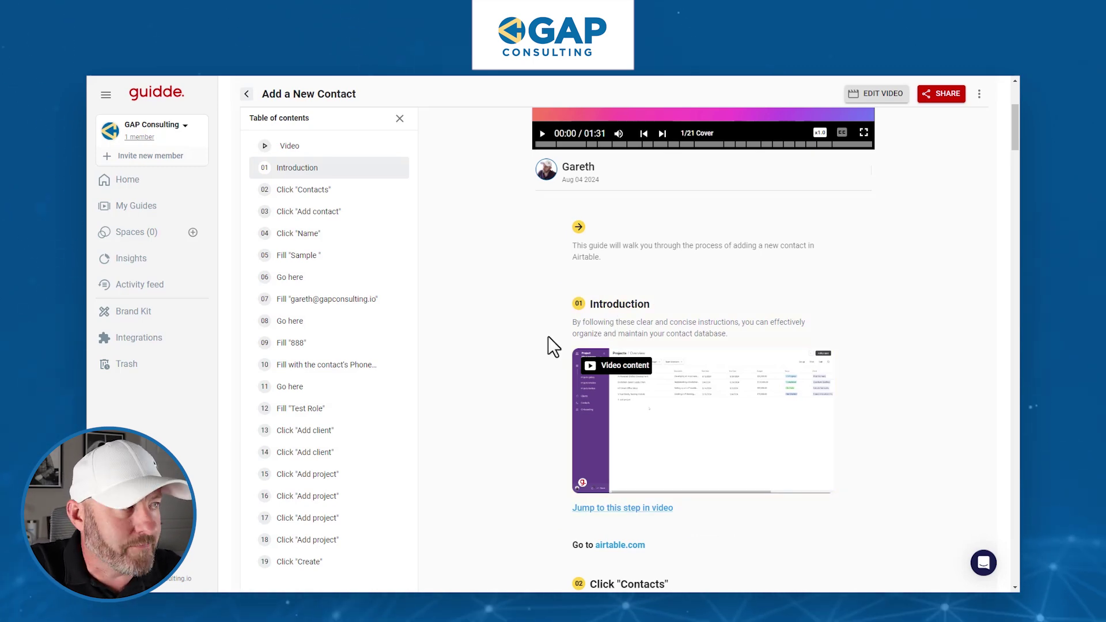
scroll(548, 340, up, 4)
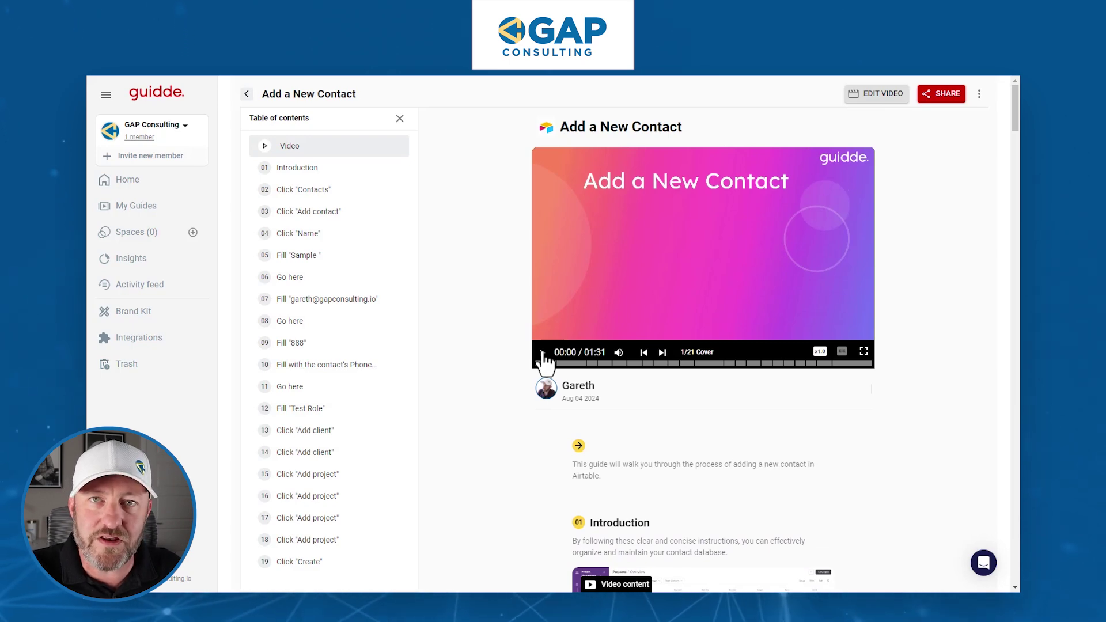